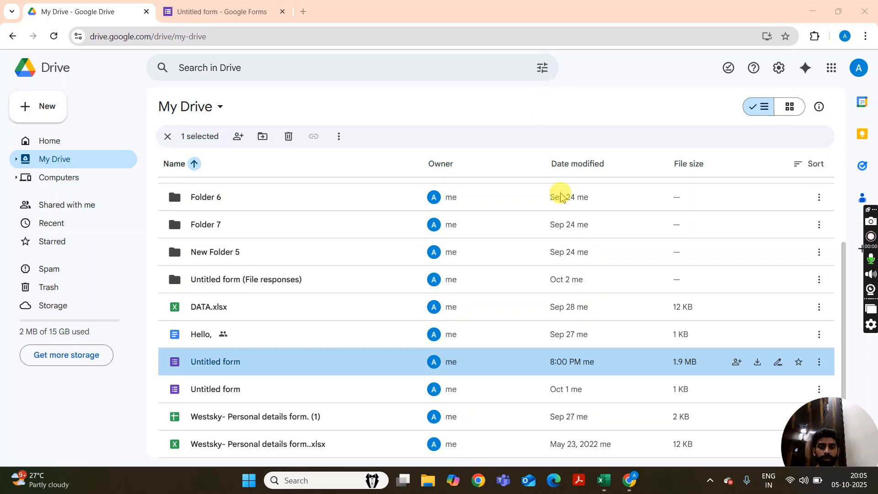
Open the untitled form's questions and review them down to the "Solve the Questions" block.
click(261, 15)
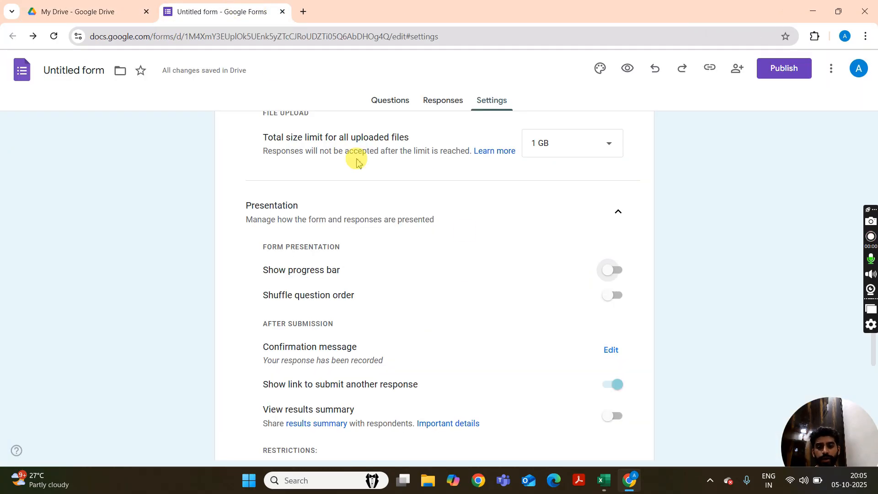
click(389, 104)
scroll(488, 202, down, 5)
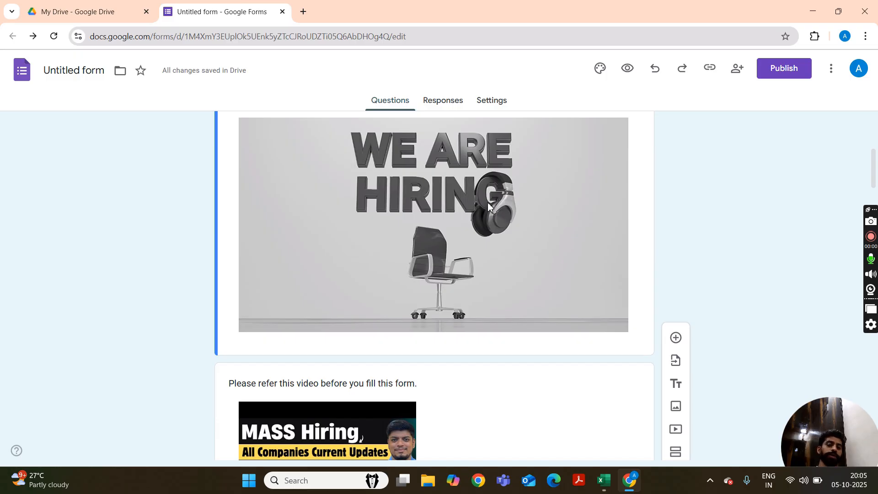
scroll(489, 205, down, 3)
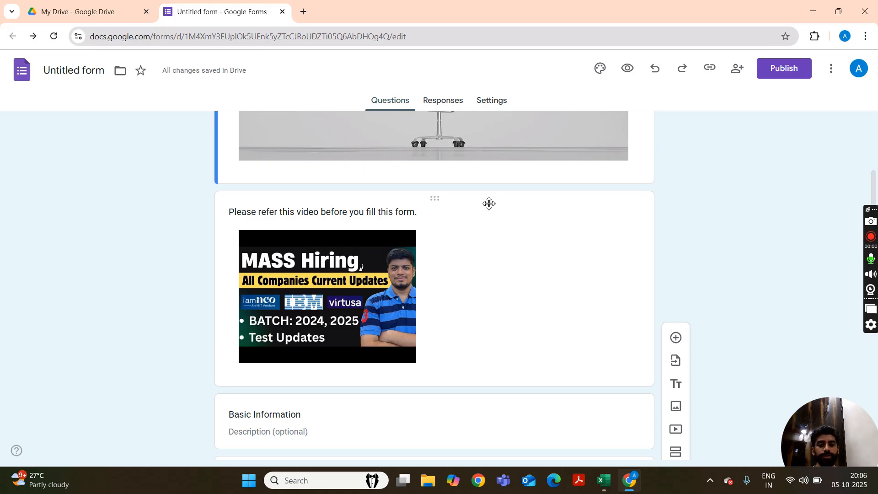
scroll(476, 249, down, 7)
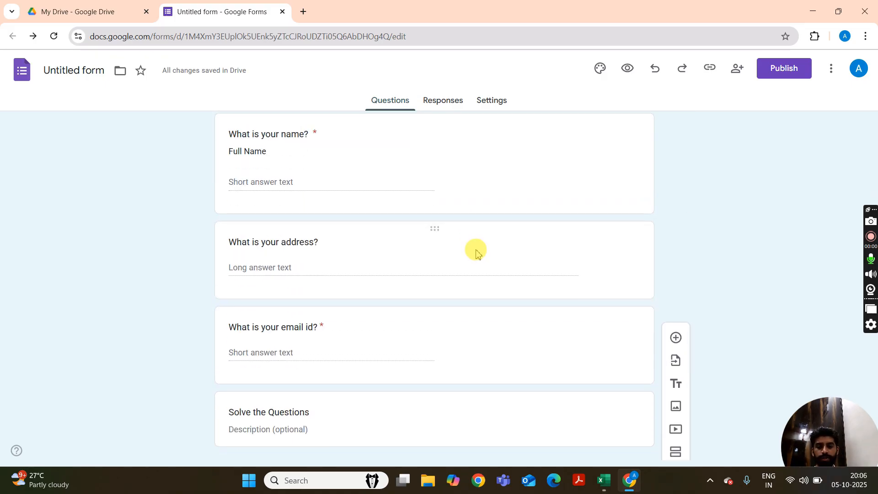
scroll(397, 243, down, 4)
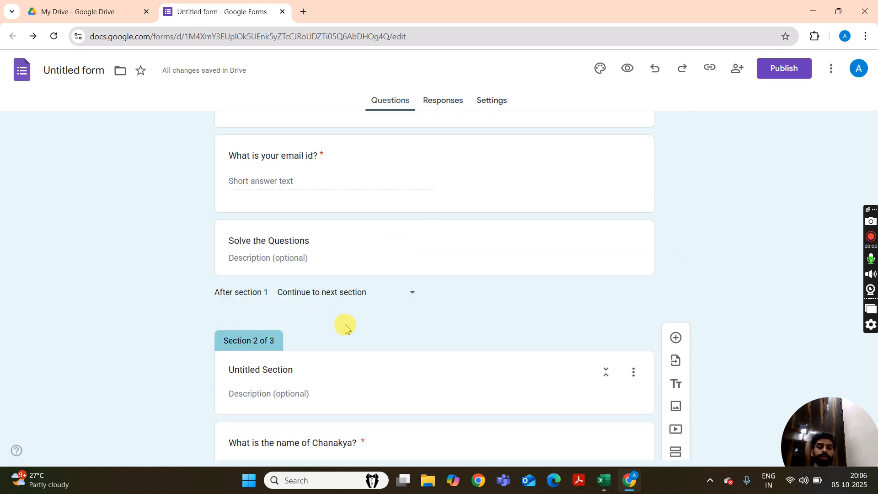
scroll(361, 325, up, 5)
scroll(364, 324, down, 4)
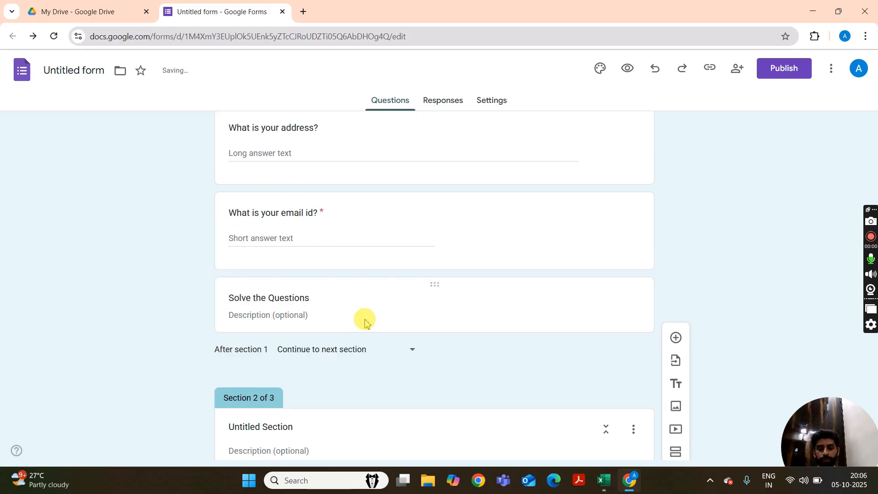
Add a new section directly after the "What is your email id?" question, above "Solve the Questions".
click(365, 323)
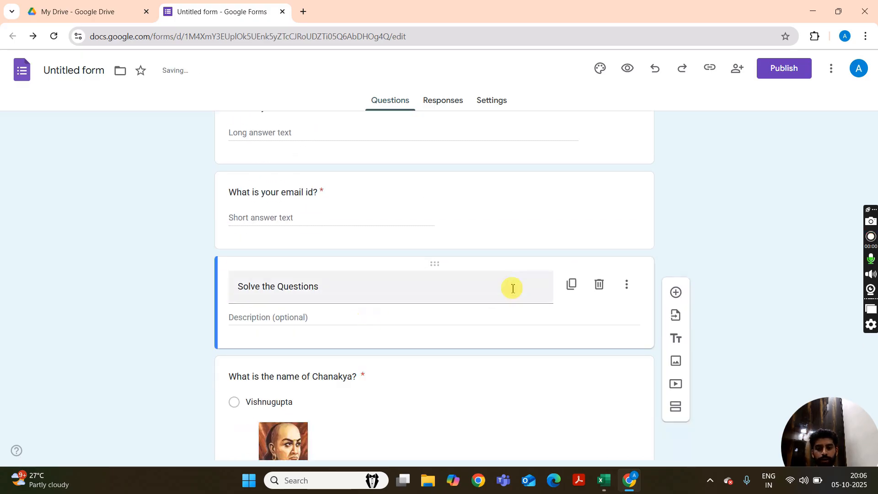
scroll(506, 286, up, 10)
scroll(503, 284, down, 7)
scroll(501, 285, down, 4)
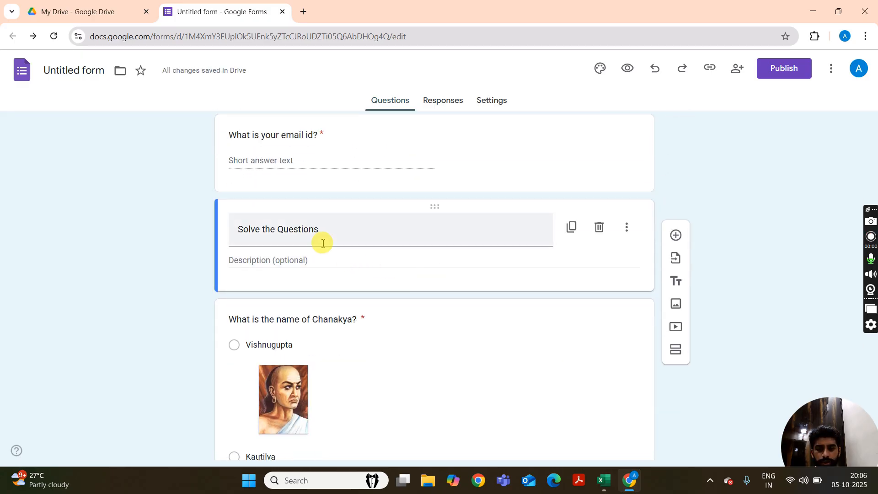
click(370, 177)
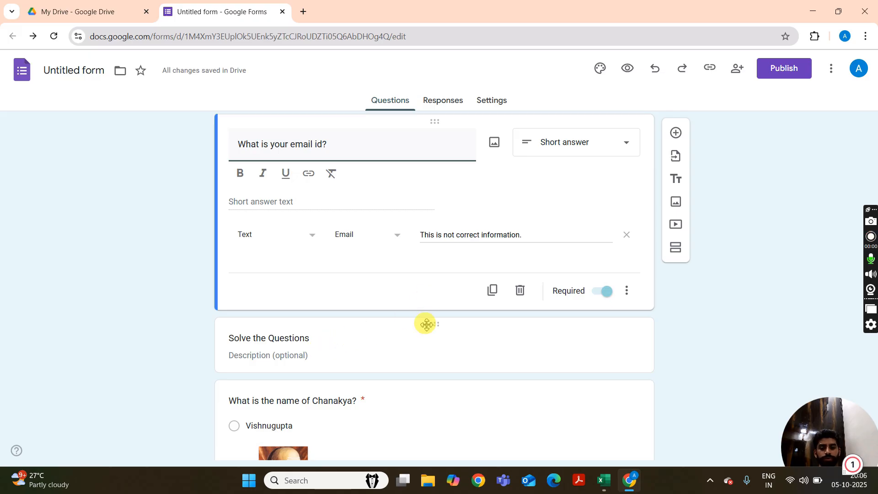
click(681, 311)
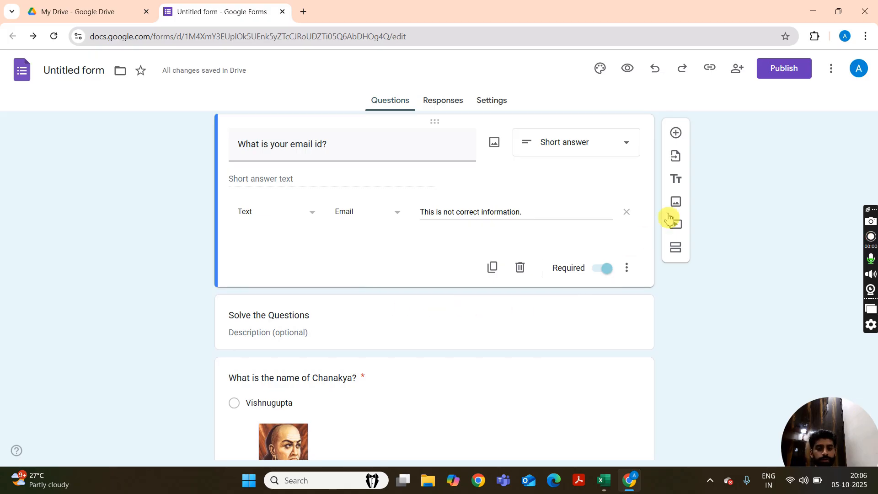
click(678, 250)
scroll(359, 280, down, 5)
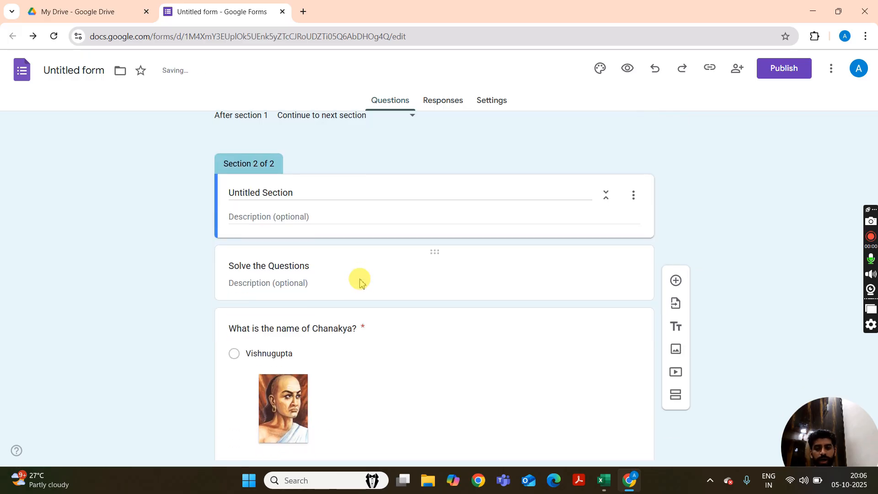
scroll(296, 194, up, 5)
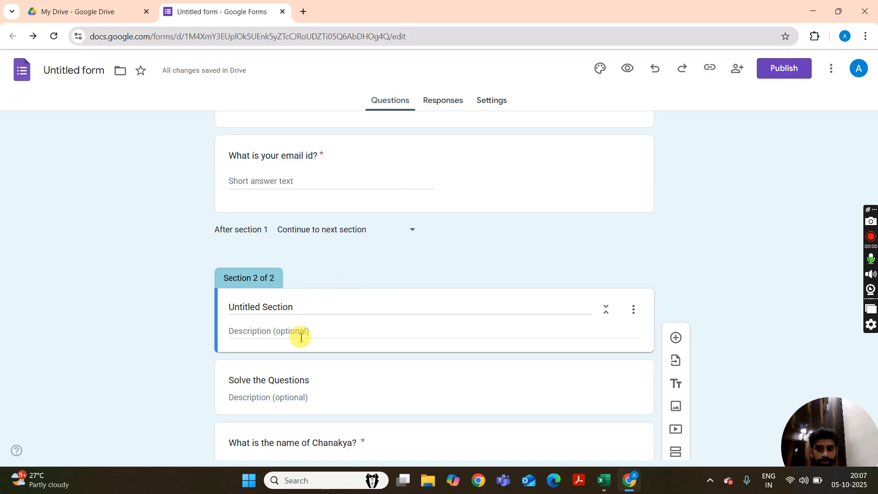
Add another section after the "Upload your Picture." question, before the service rating questions.
scroll(300, 338, down, 2)
scroll(300, 339, down, 12)
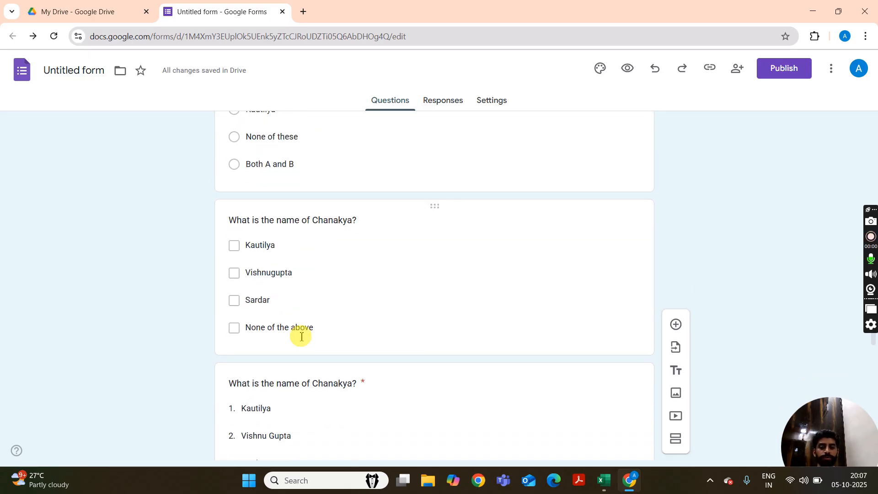
scroll(300, 334, down, 3)
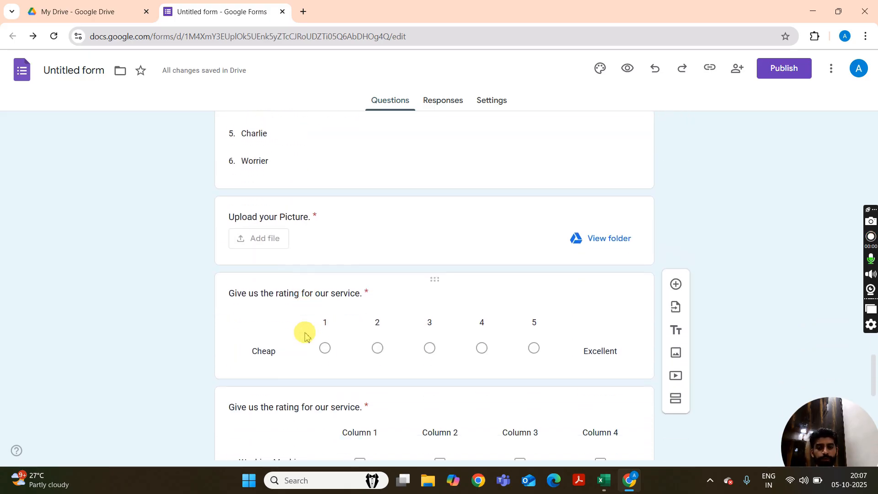
scroll(304, 334, up, 5)
scroll(306, 333, down, 5)
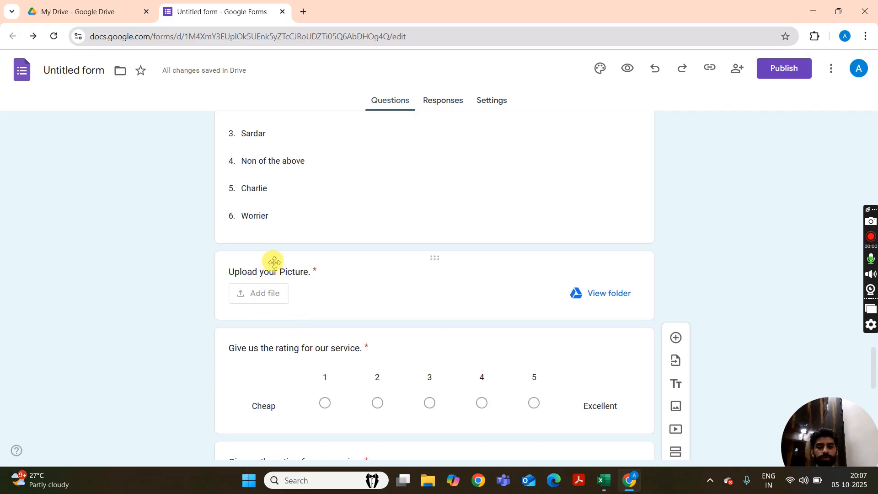
click(364, 293)
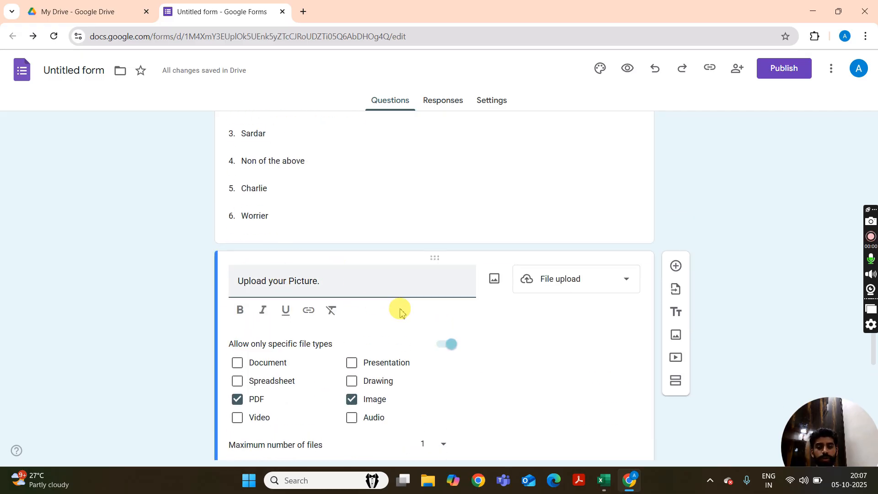
scroll(398, 310, down, 4)
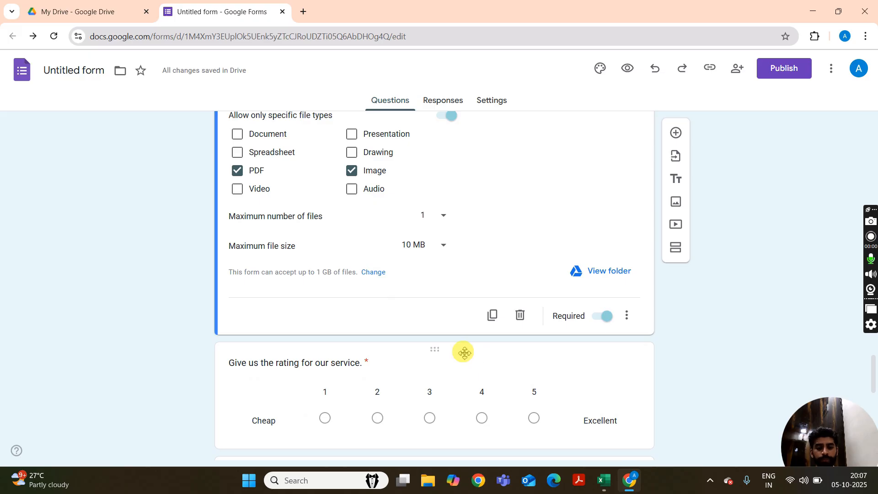
click(677, 249)
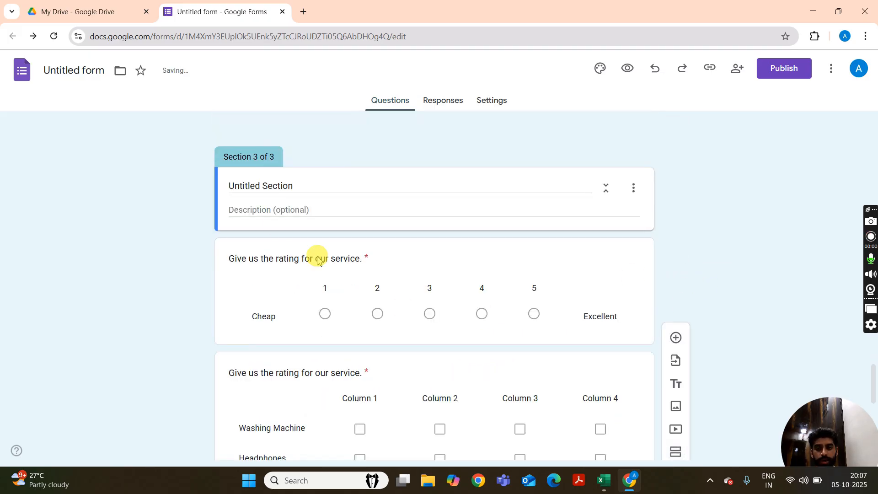
click(303, 187)
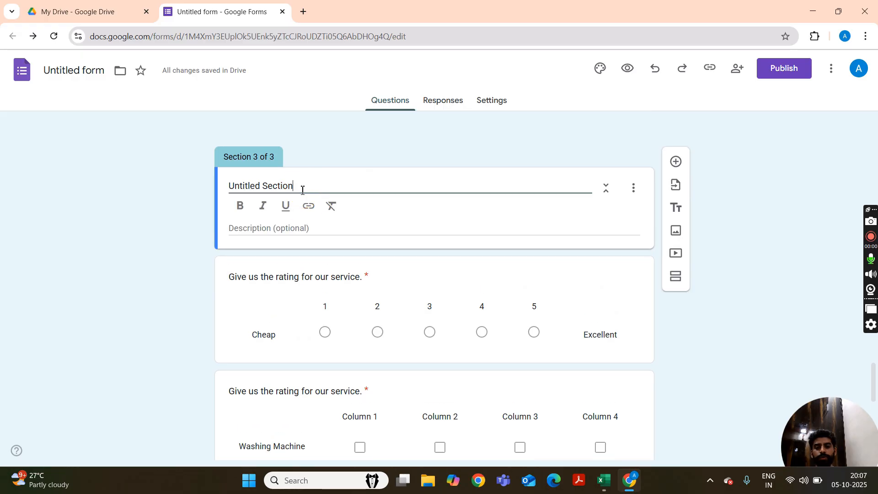
click(341, 226)
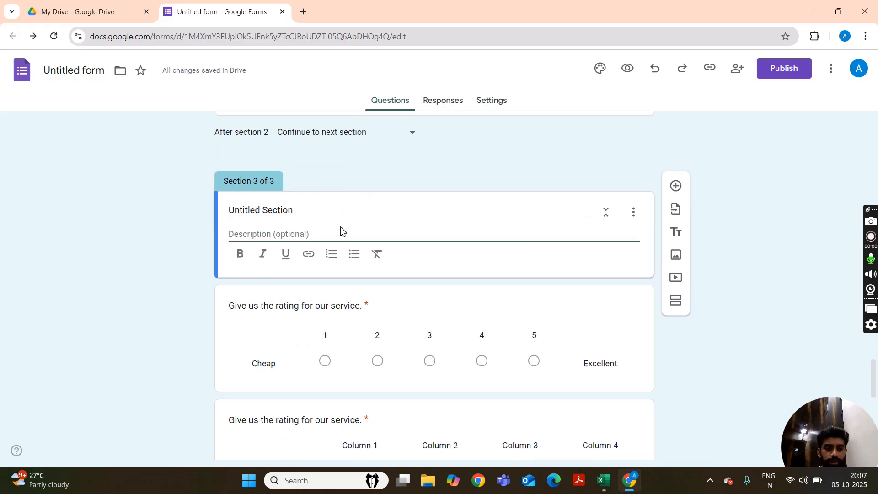
click(776, 272)
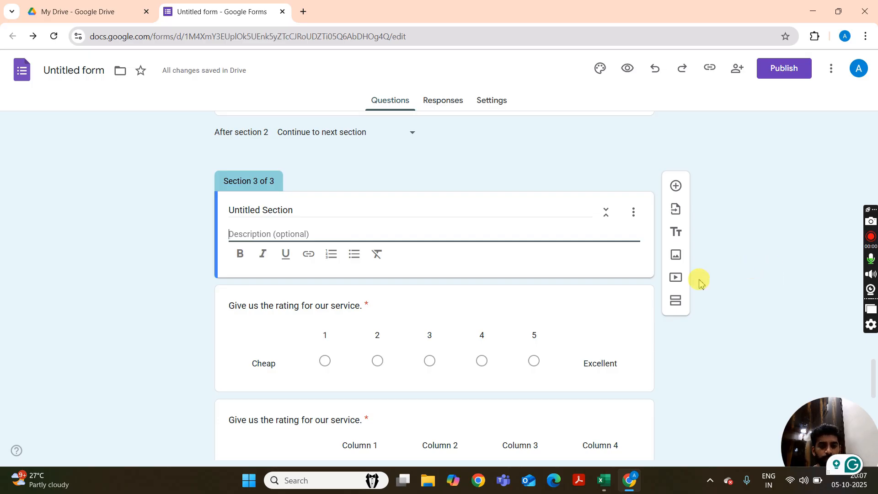
click(672, 363)
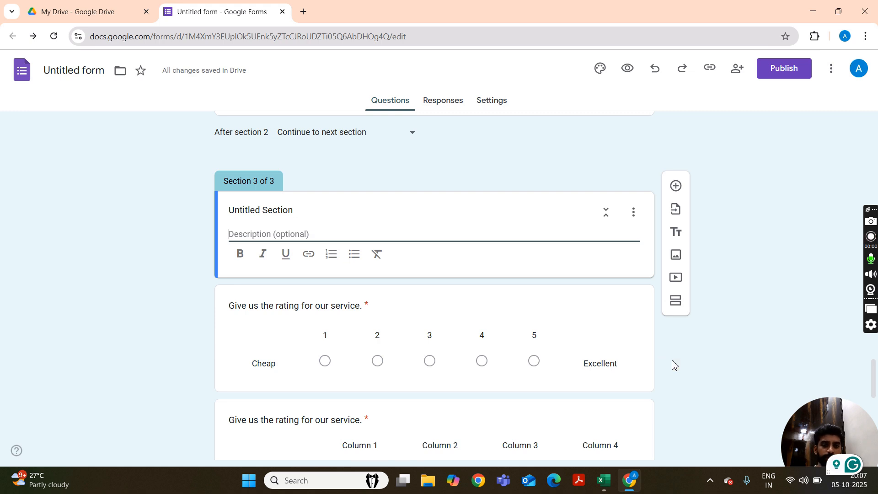
click(752, 343)
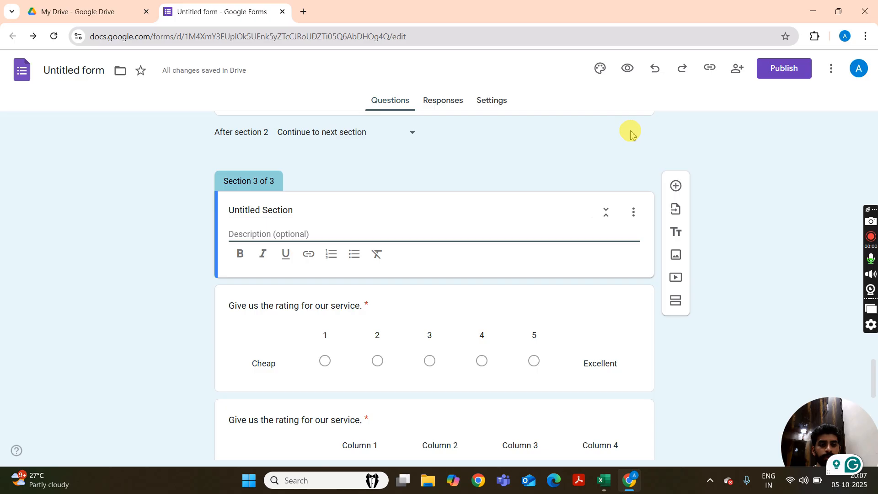
Preview the form and try to advance from the first section without answering its required questions.
click(628, 69)
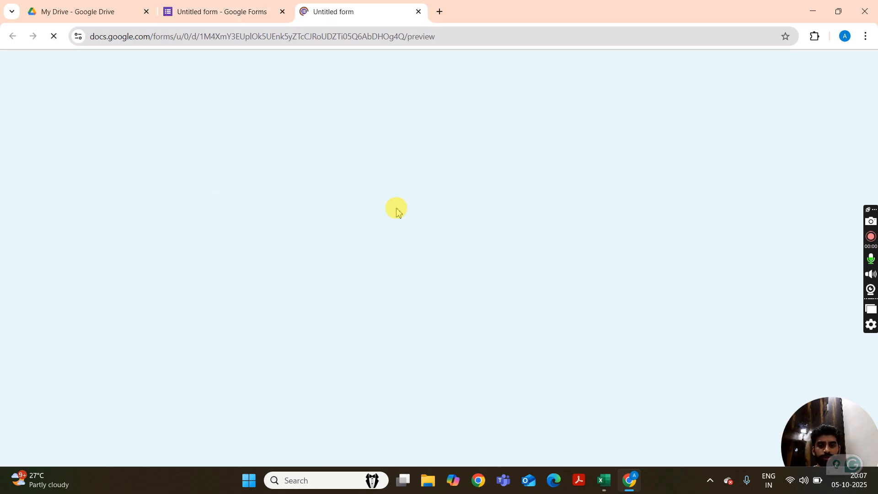
scroll(235, 220, down, 7)
scroll(235, 220, down, 8)
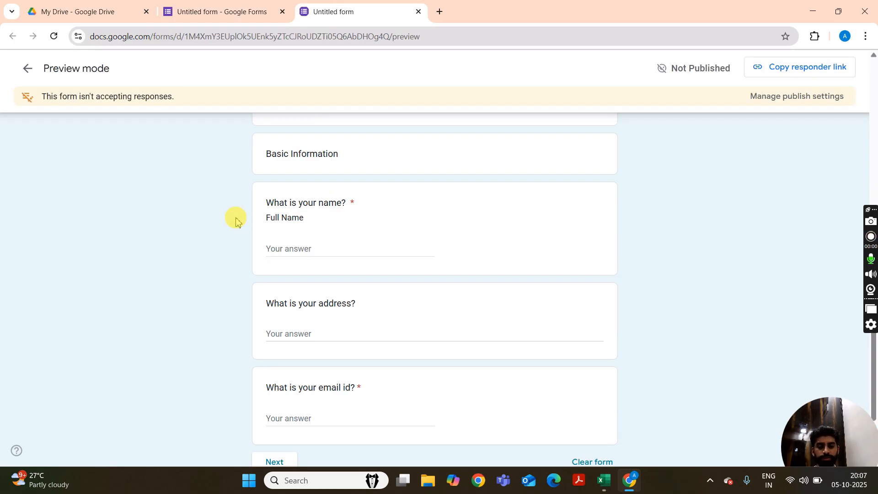
scroll(305, 291, up, 1)
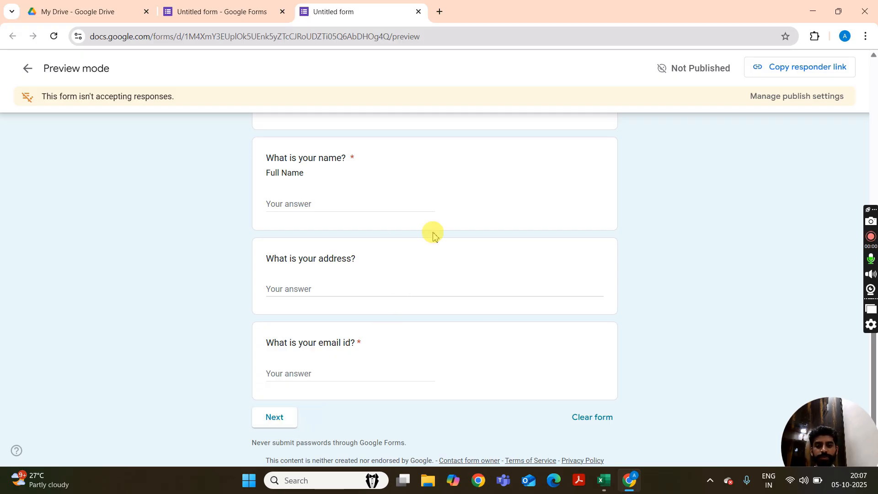
click(290, 419)
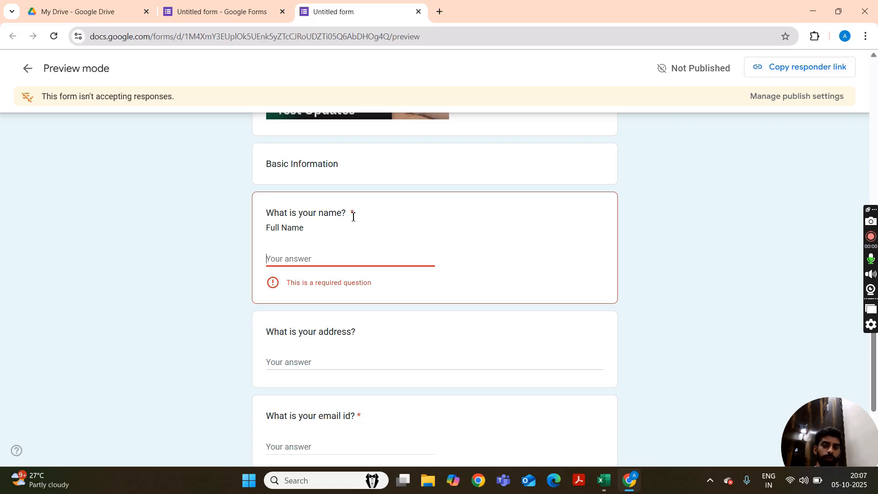
Fill in the name and email answers in the preview, advance to the second section, and close the preview.
click(363, 261)
click(487, 253)
text(adfadg)
scroll(489, 255, down, 3)
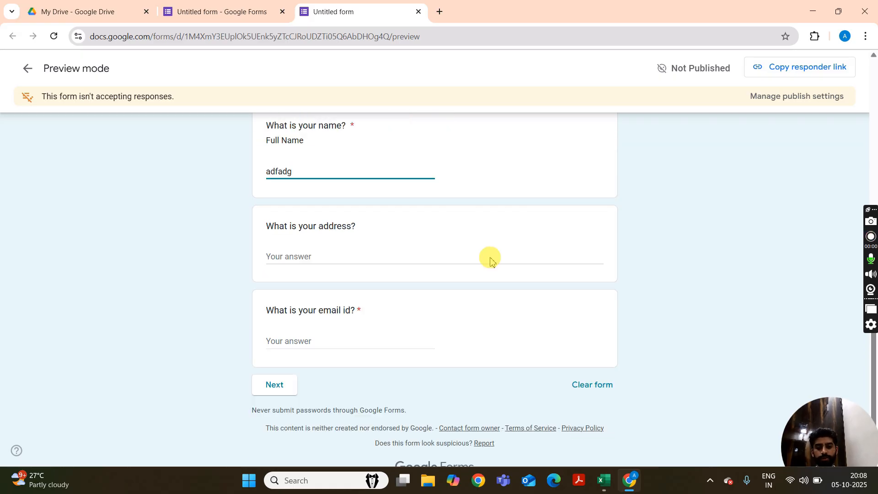
click(328, 315)
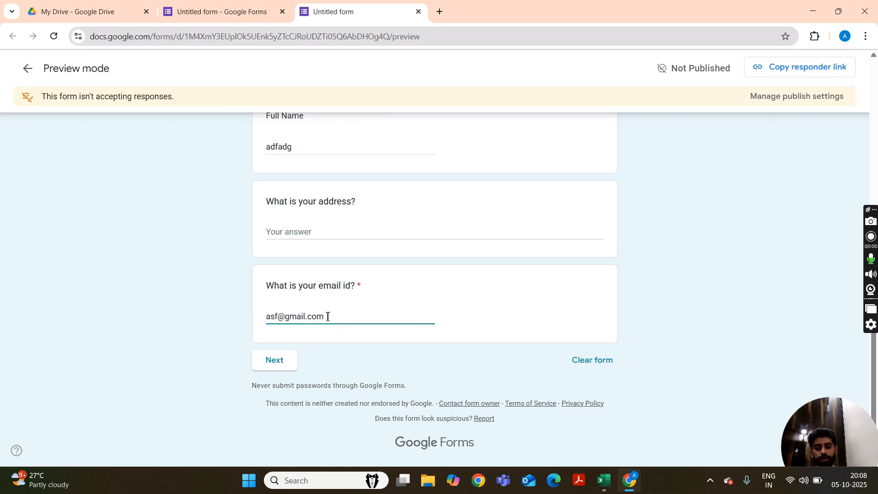
click(285, 359)
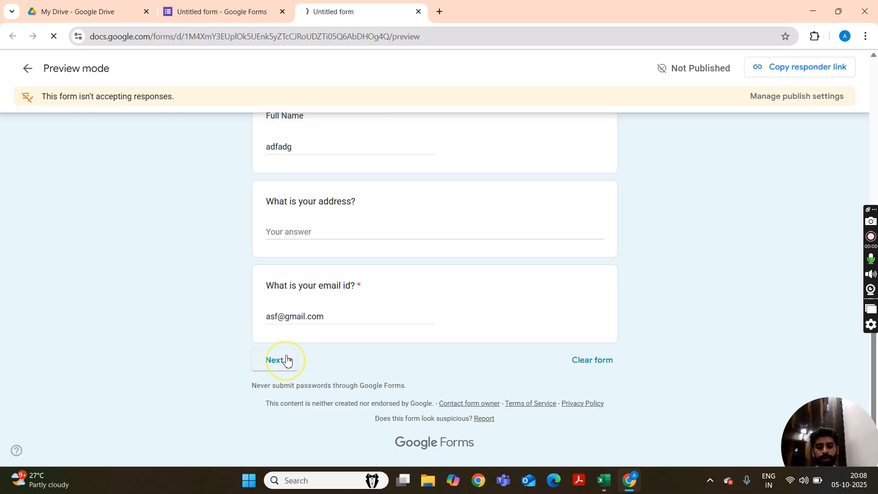
scroll(408, 349, down, 6)
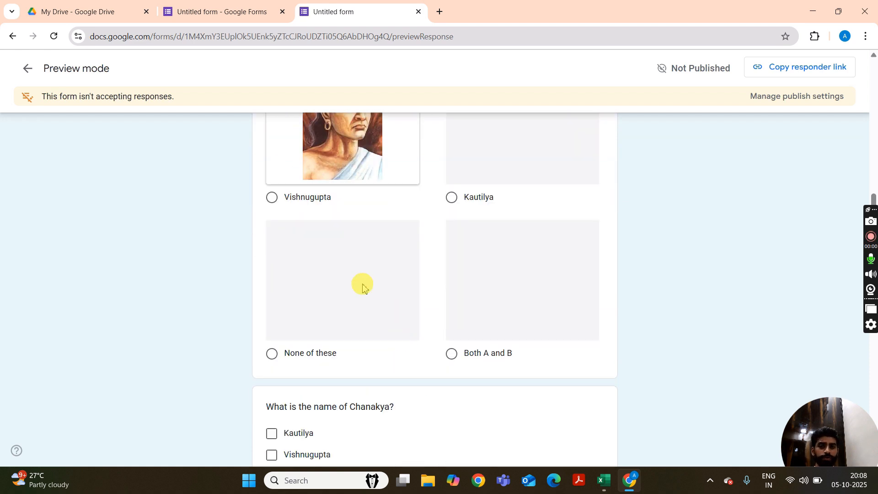
click(418, 12)
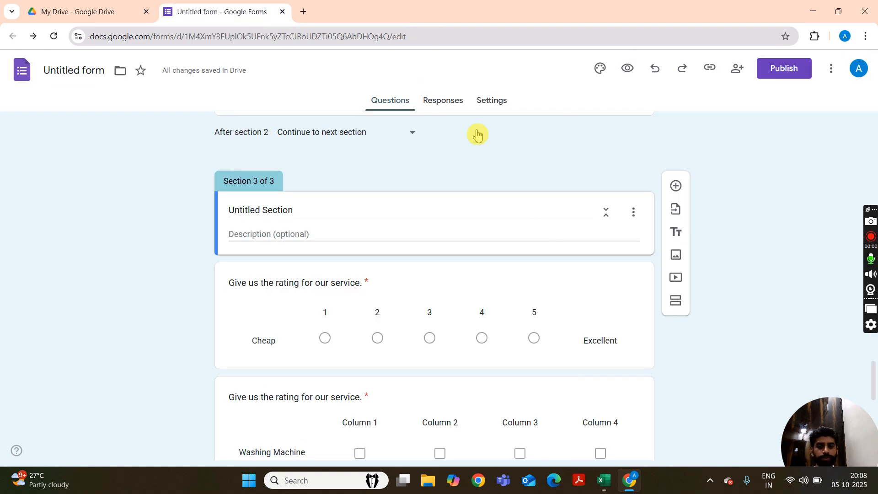
Turn on the progress bar in the form's presentation settings.
scroll(540, 237, up, 15)
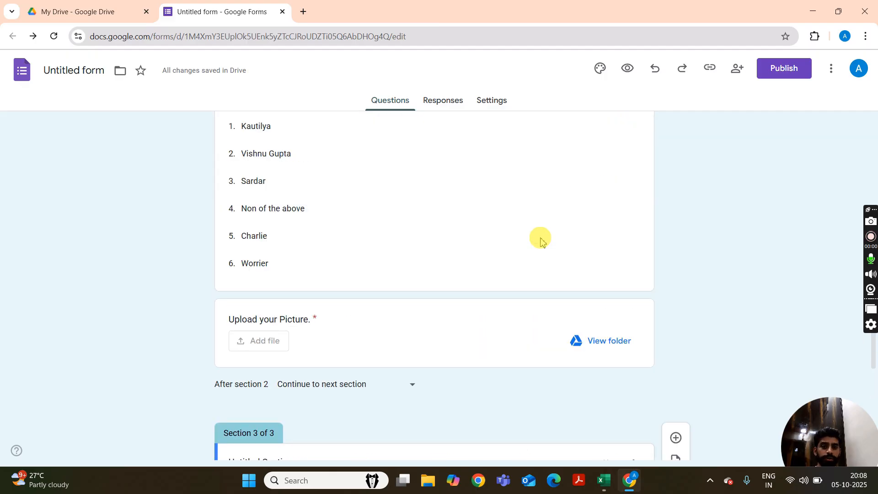
scroll(540, 237, up, 10)
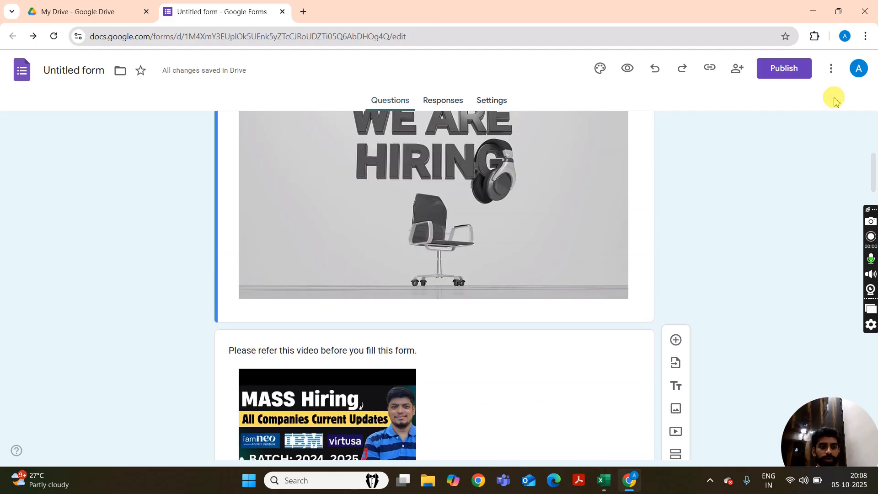
click(493, 101)
scroll(419, 242, down, 3)
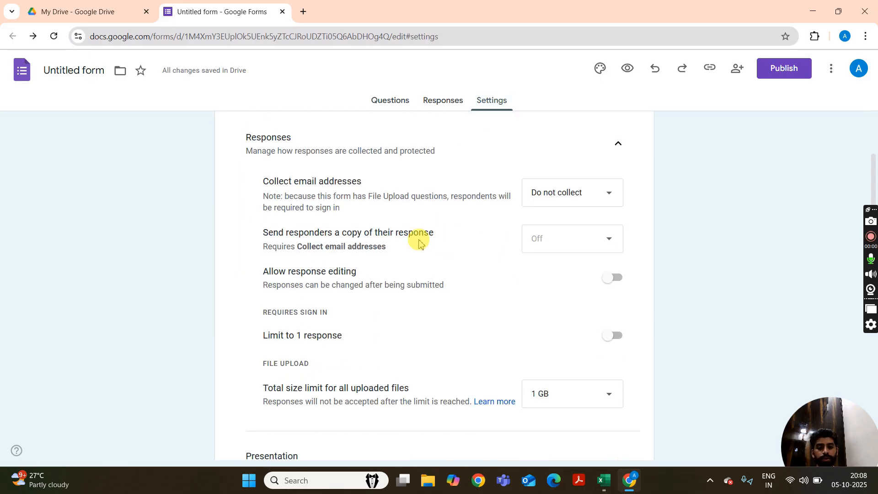
scroll(418, 240, down, 5)
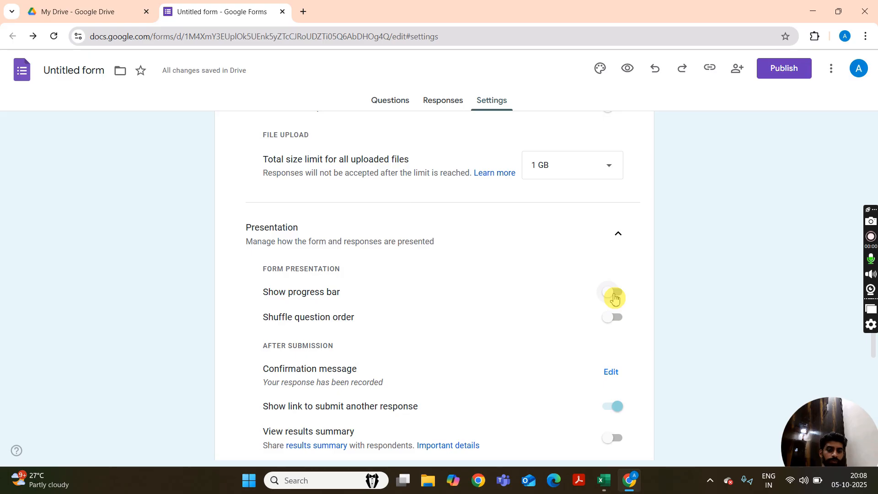
click(613, 296)
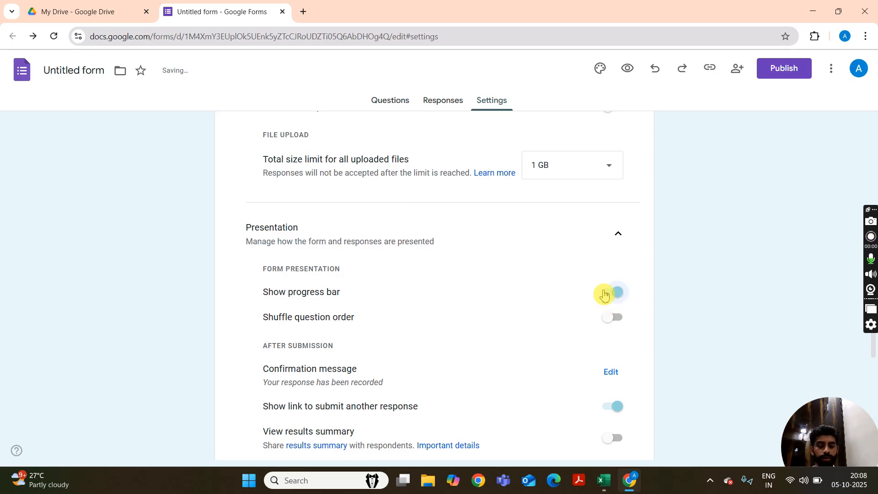
Preview the form, check the progress bar at the end of the first section, and close the preview.
scroll(515, 211, up, 5)
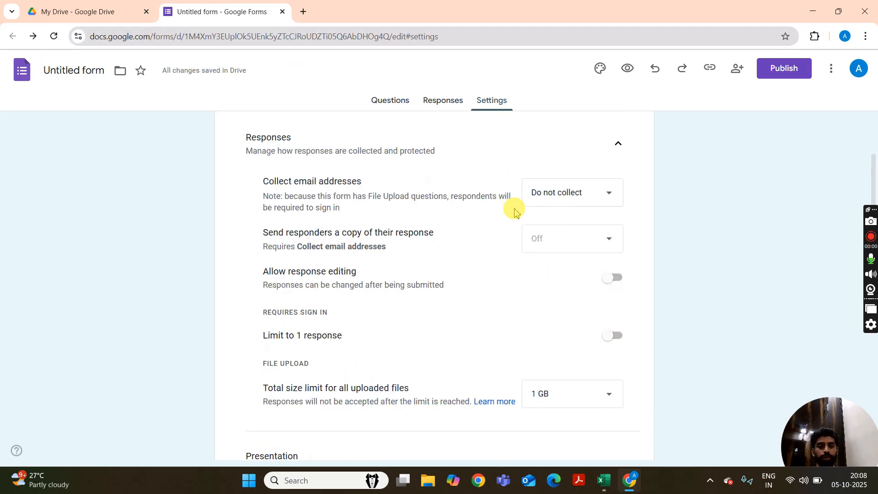
scroll(515, 211, up, 3)
click(627, 68)
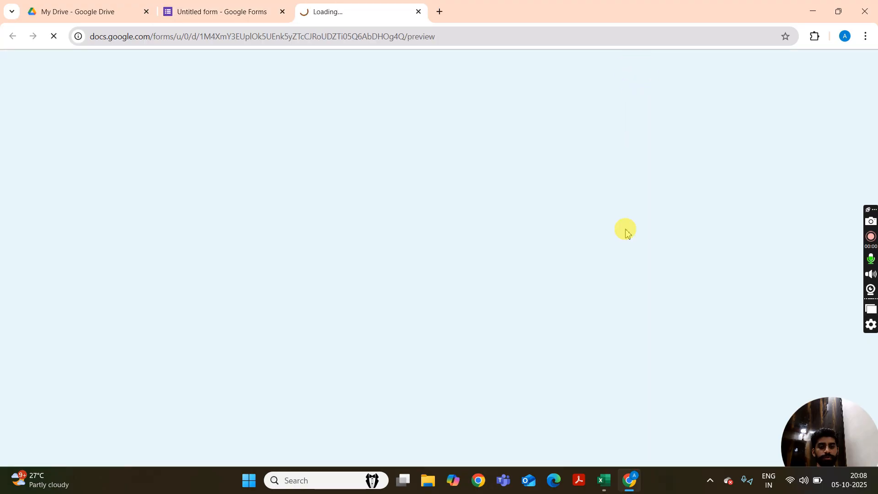
scroll(624, 233, down, 15)
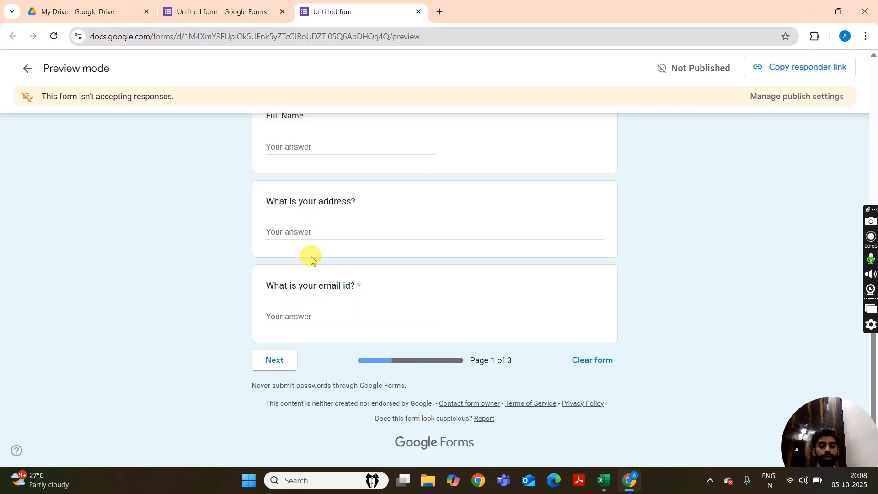
click(421, 128)
scroll(414, 123, up, 15)
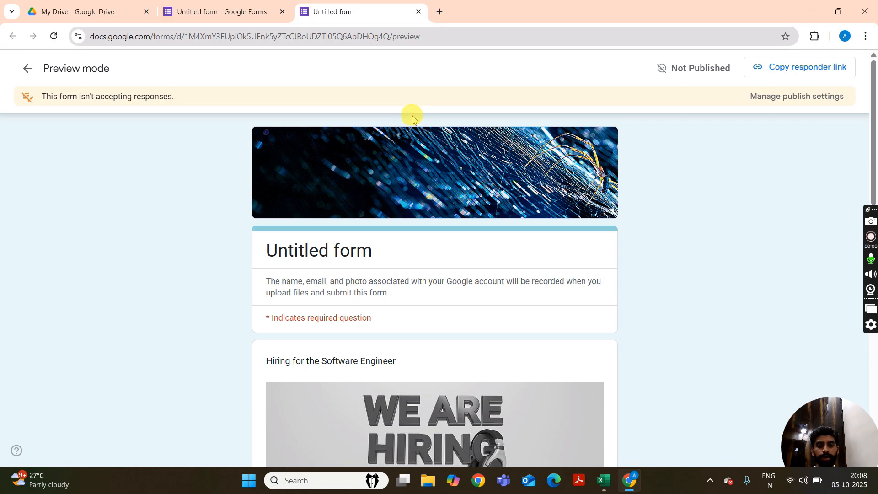
click(419, 13)
Return to the form's questions and open the theme customization options.
scroll(493, 295, down, 5)
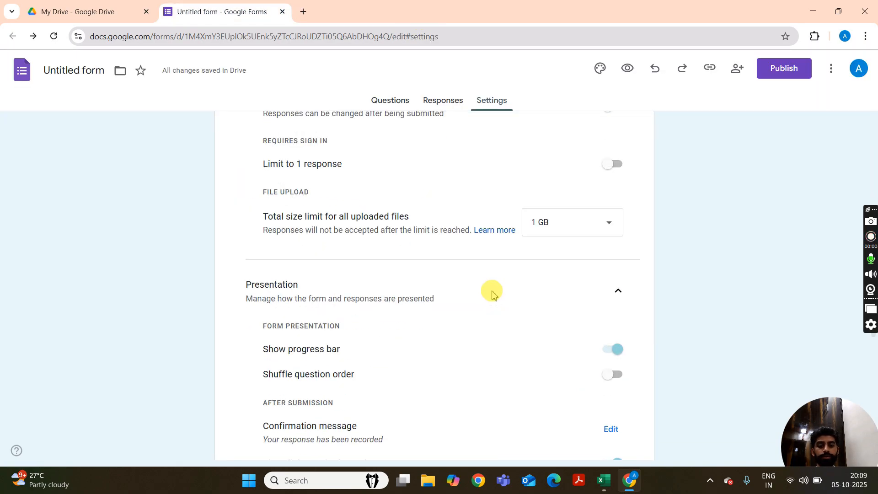
scroll(492, 294, up, 4)
click(386, 105)
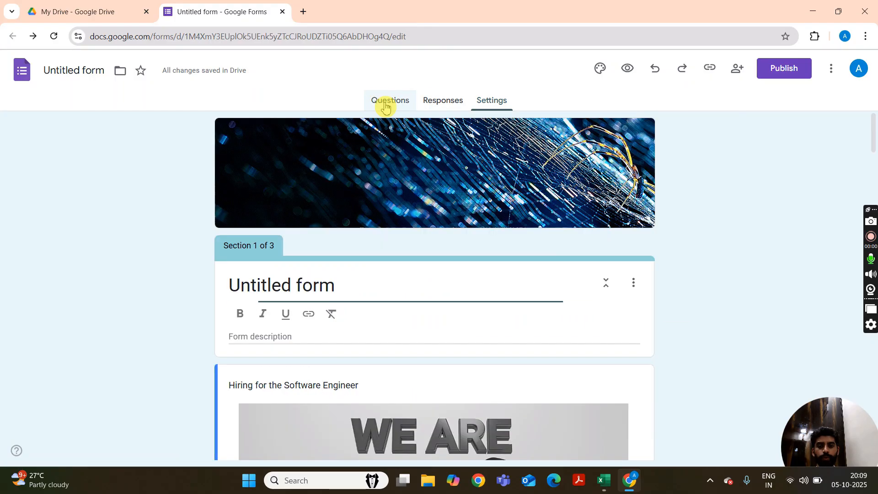
scroll(590, 231, down, 8)
scroll(590, 231, up, 7)
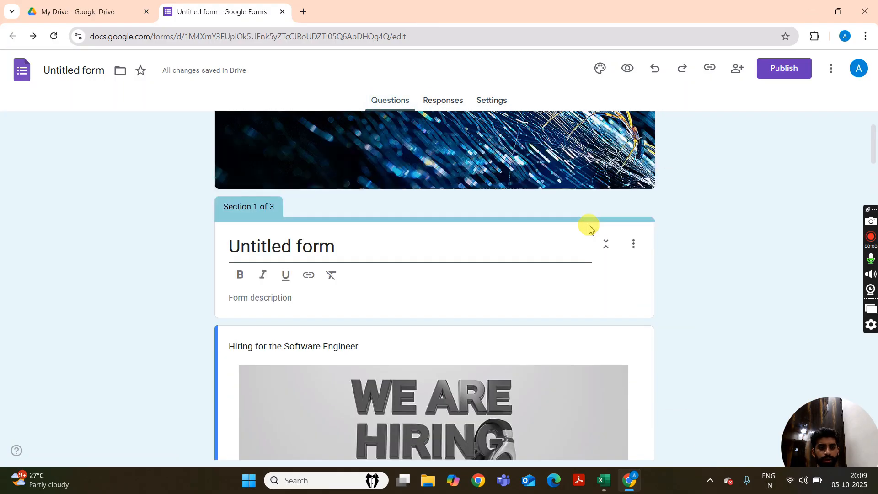
scroll(590, 228, up, 1)
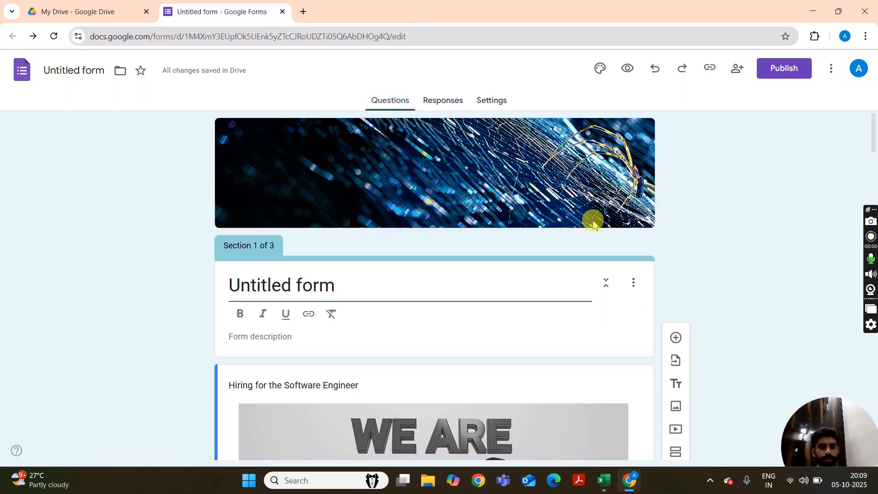
click(601, 70)
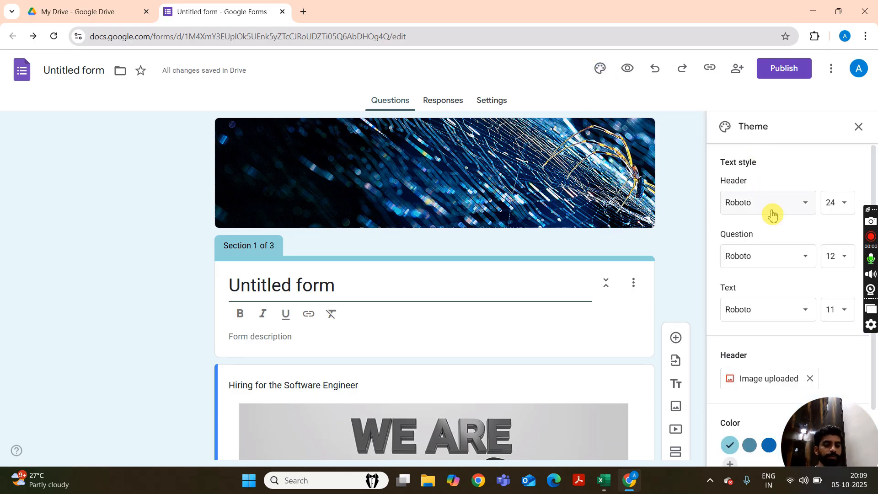
scroll(773, 214, down, 2)
Try the blue #126ab2 preset and the teal-blue preset as the form's theme color.
click(768, 380)
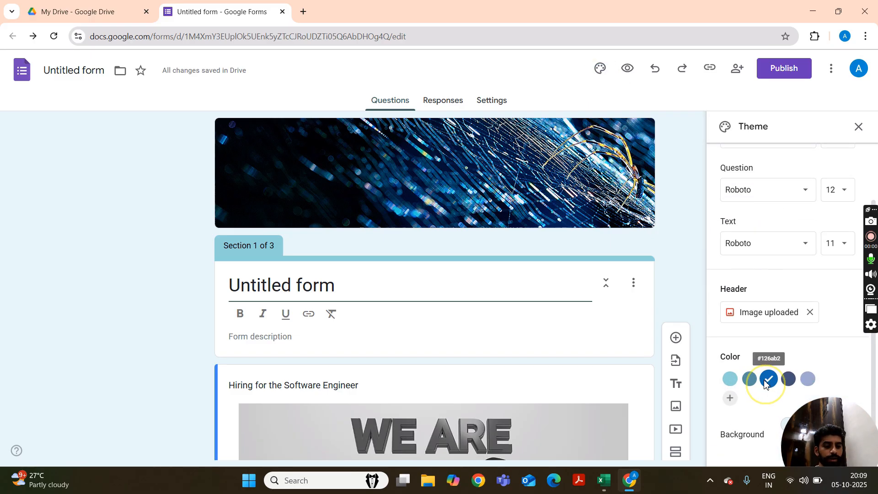
click(751, 382)
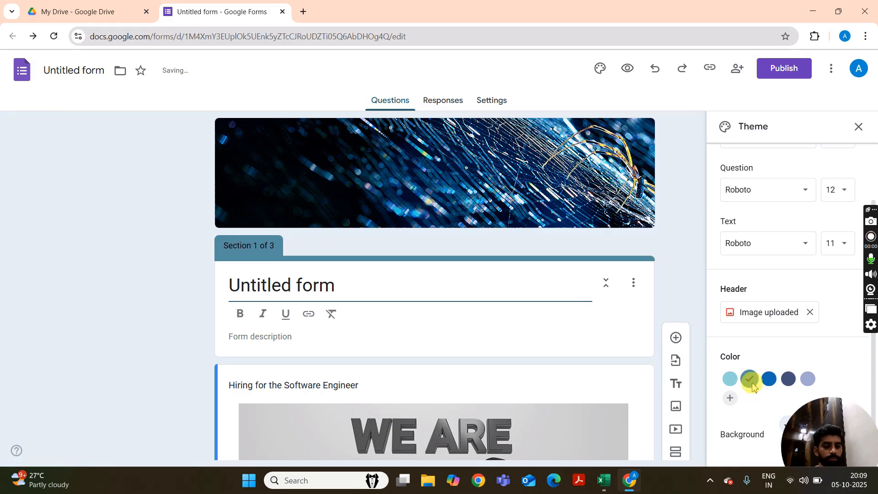
Add a custom green, #6ca16f, as the form's theme color and look over the recolored form.
click(732, 400)
click(769, 346)
click(800, 289)
drag(793, 297, 768, 298)
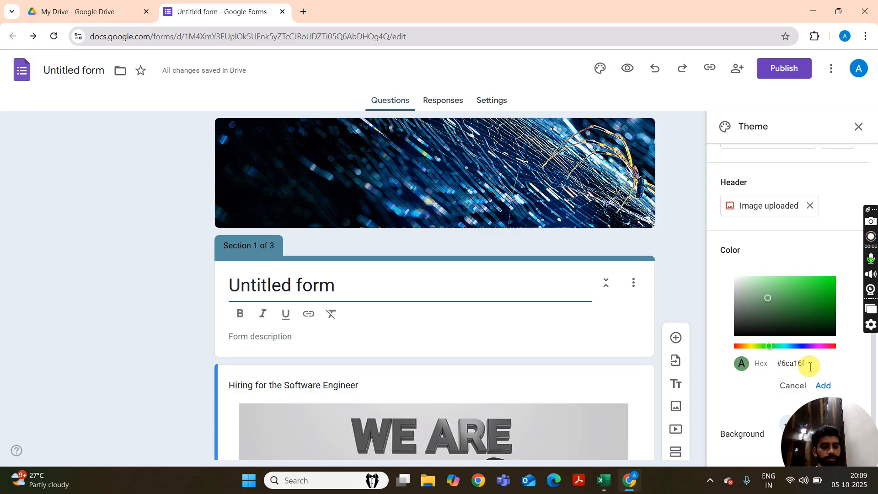
click(824, 387)
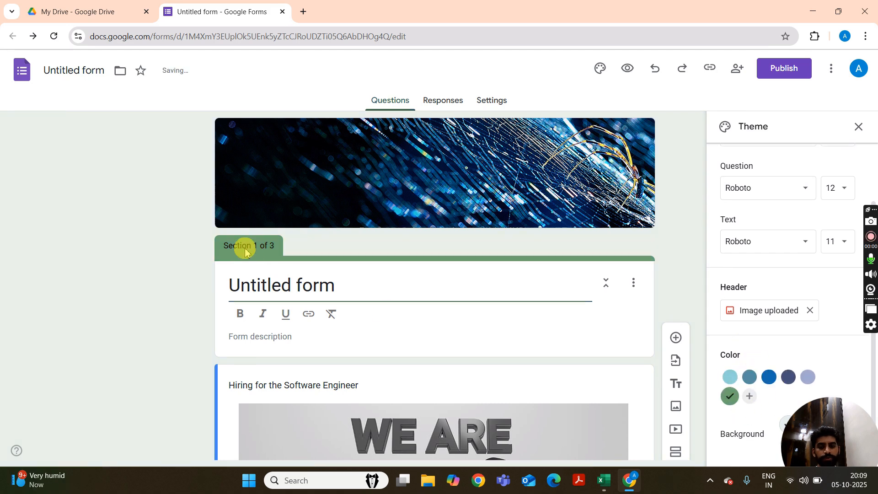
scroll(293, 289, down, 6)
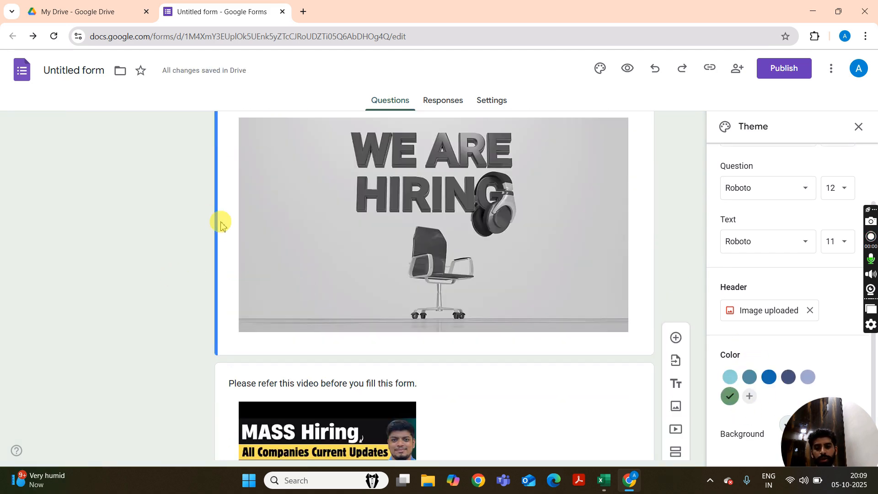
scroll(151, 224, up, 5)
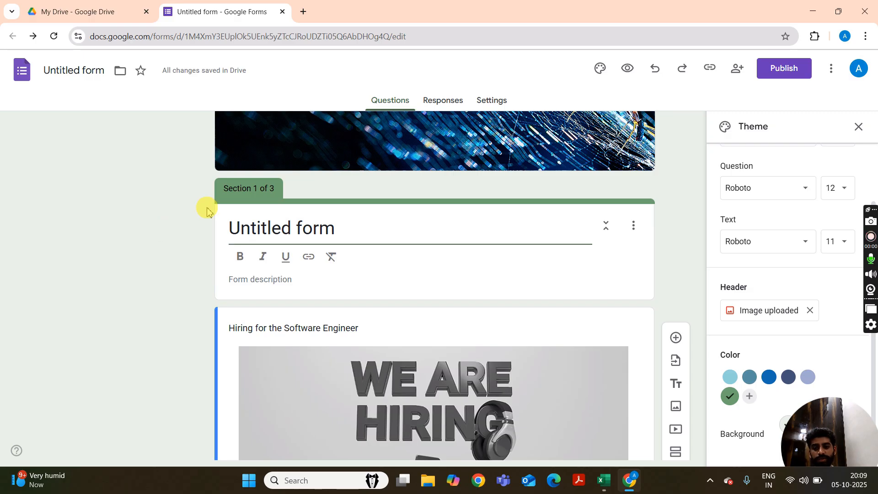
View the fonts available for question text without choosing one, and close the theme options.
click(792, 195)
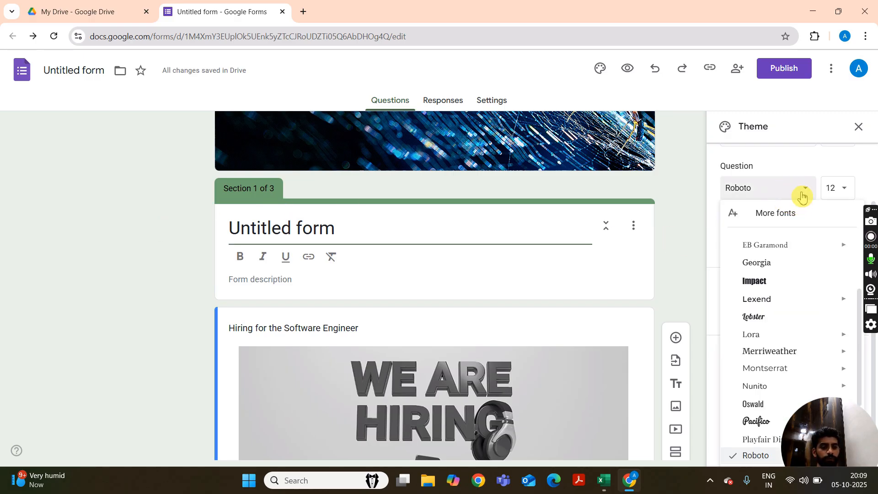
click(798, 167)
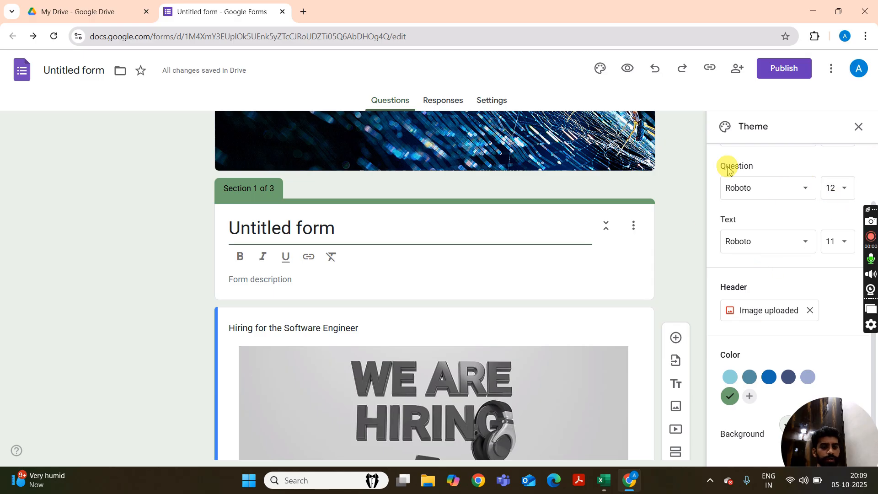
click(856, 129)
Set the form's editor view access to "Anyone with the link" and check the responder view access options.
scroll(657, 203, up, 2)
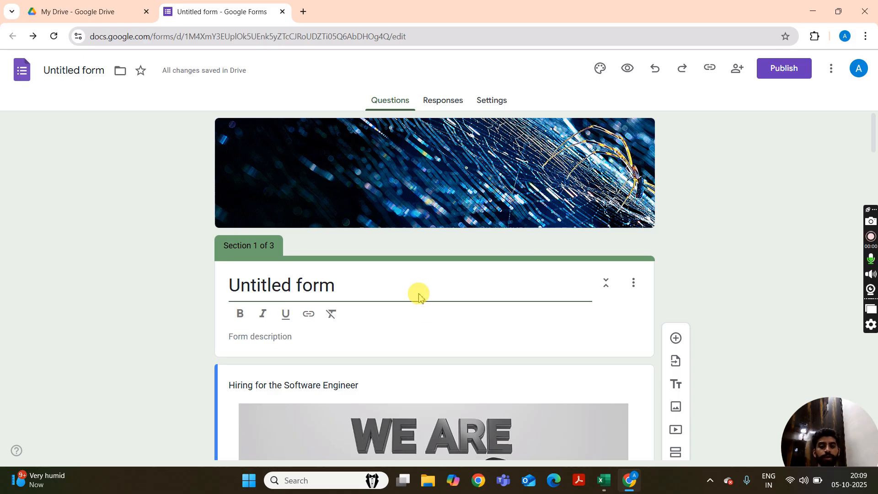
scroll(418, 293, down, 5)
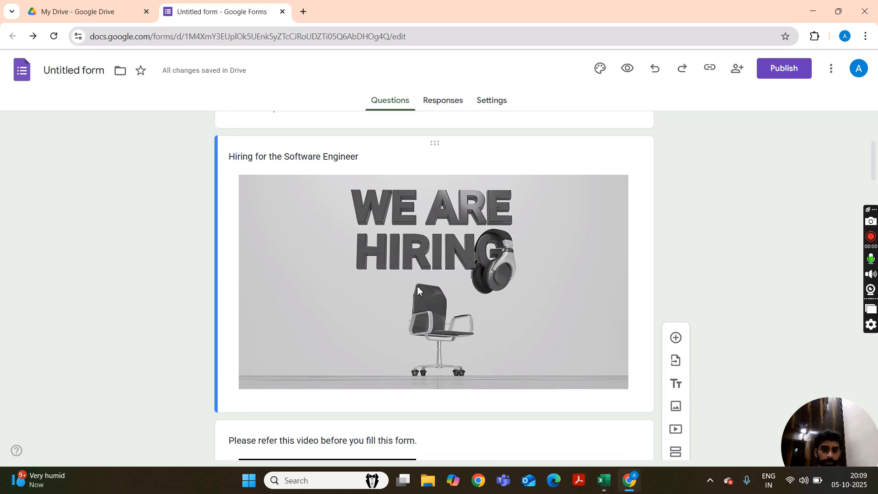
scroll(417, 286, down, 6)
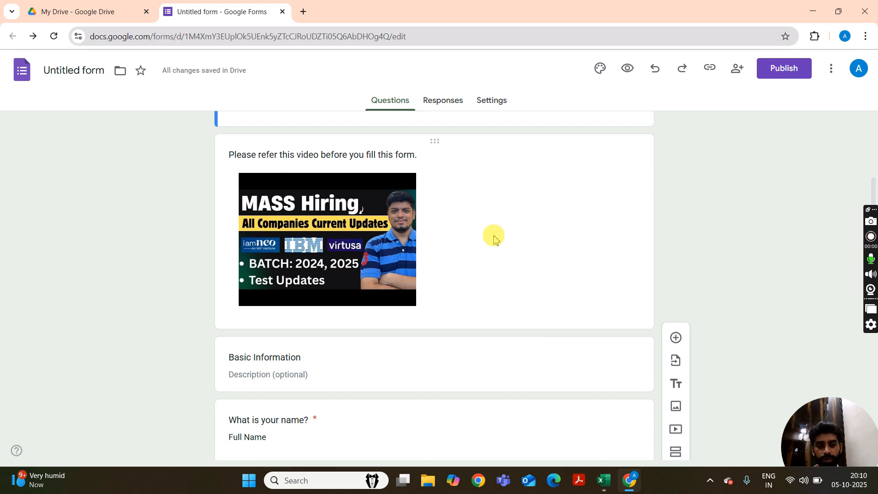
scroll(494, 237, up, 12)
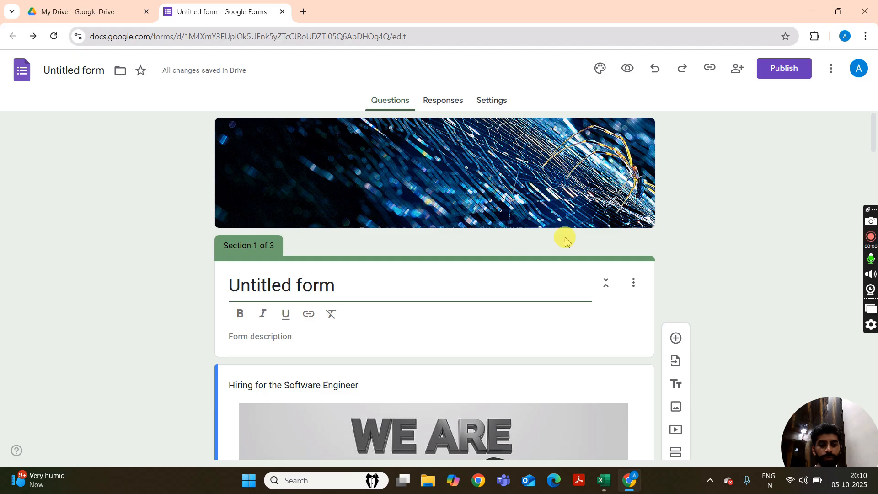
click(737, 69)
click(736, 67)
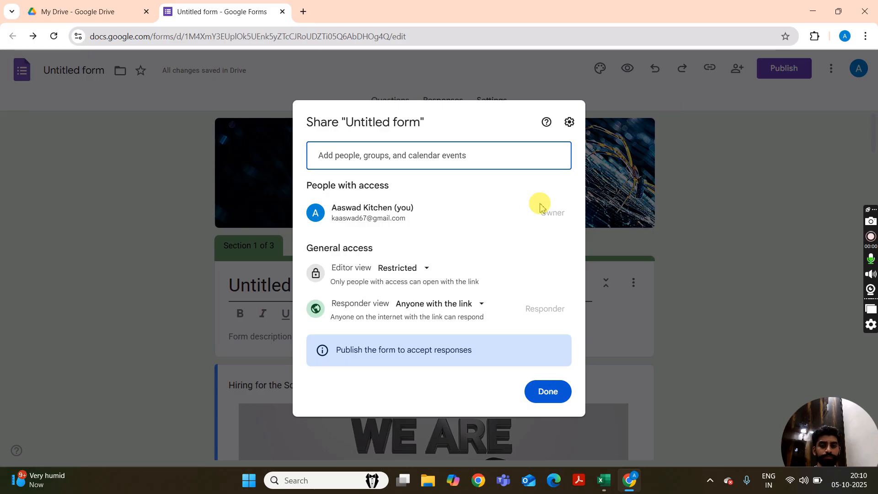
click(413, 272)
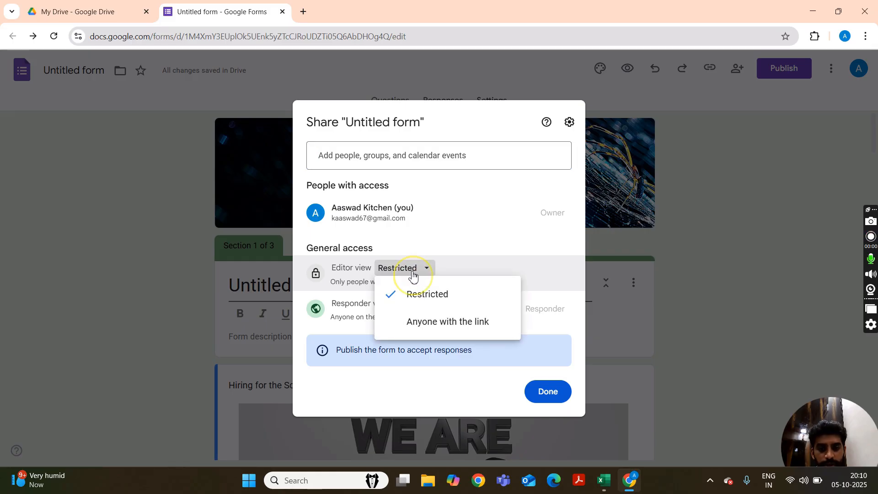
click(433, 322)
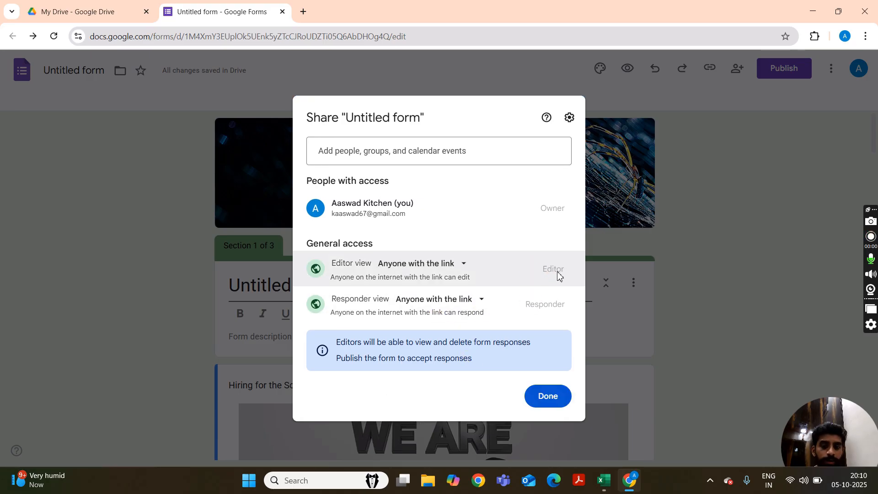
click(466, 300)
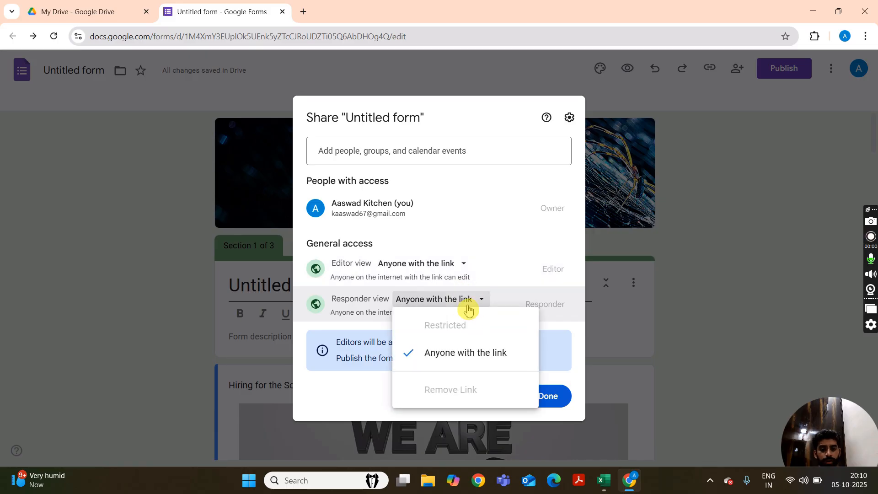
click(370, 314)
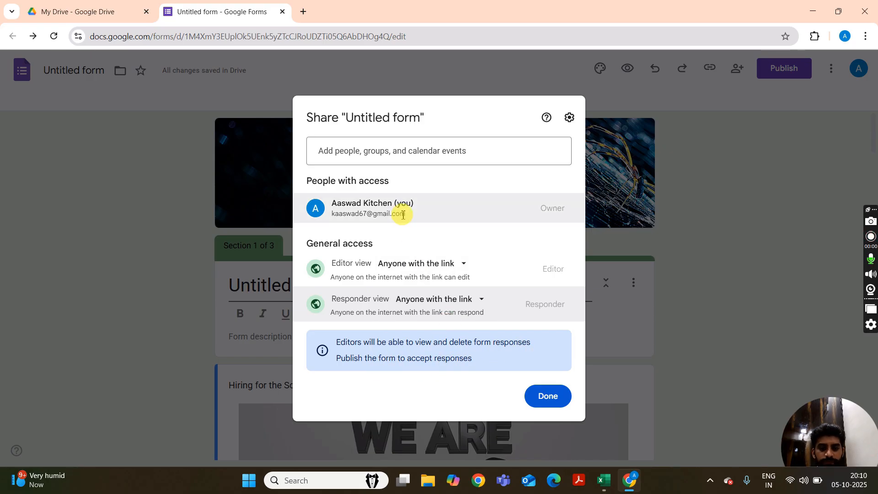
Try adding the suggested contact as an Editor with notification enabled, then close the sharing settings without sending the invitation.
click(414, 153)
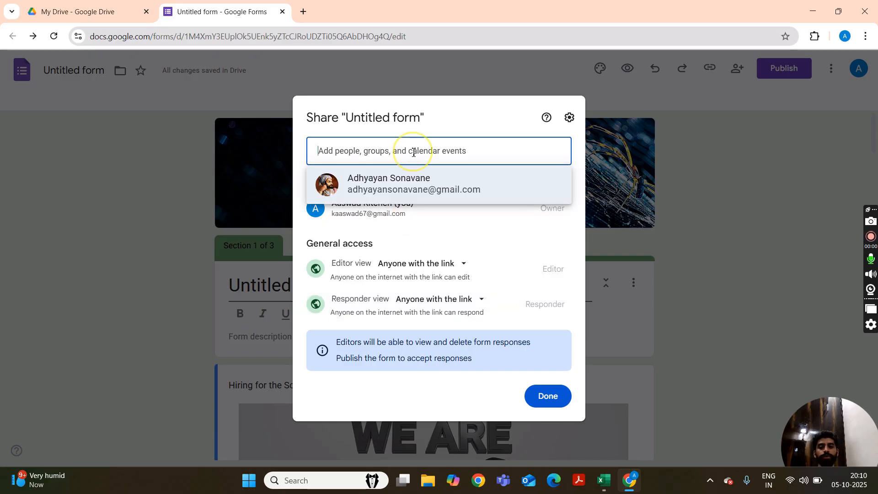
click(442, 189)
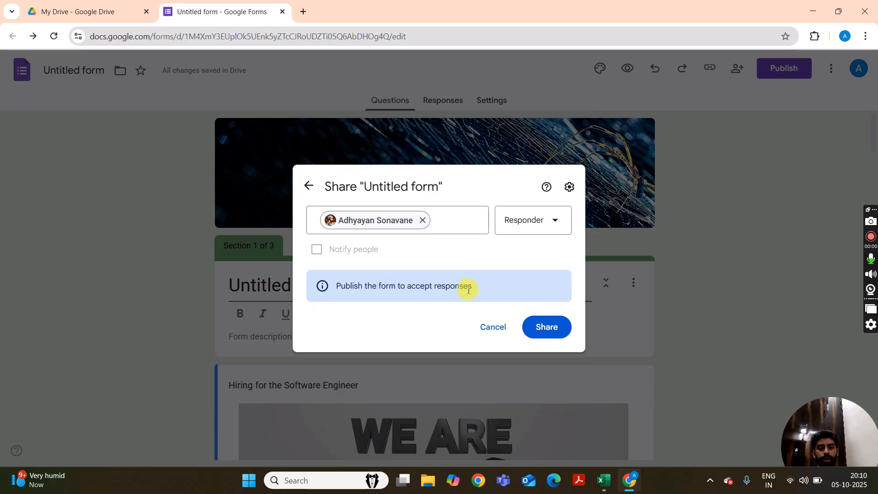
click(533, 222)
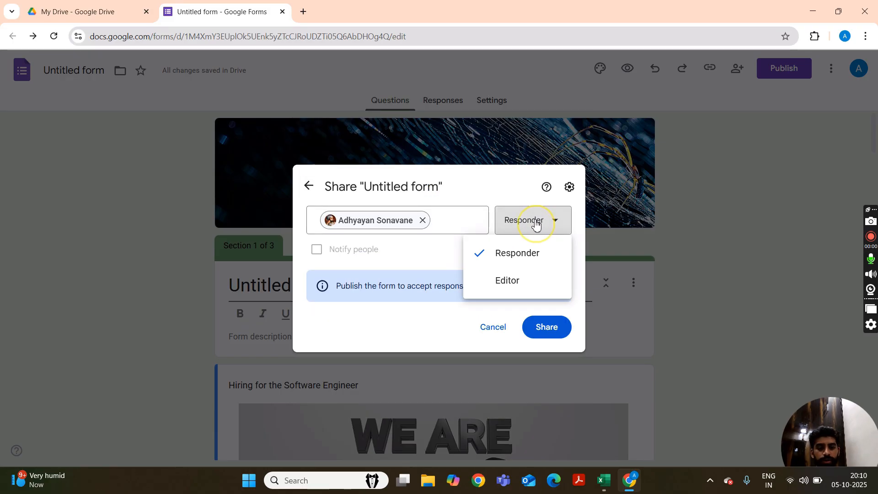
click(530, 281)
click(420, 255)
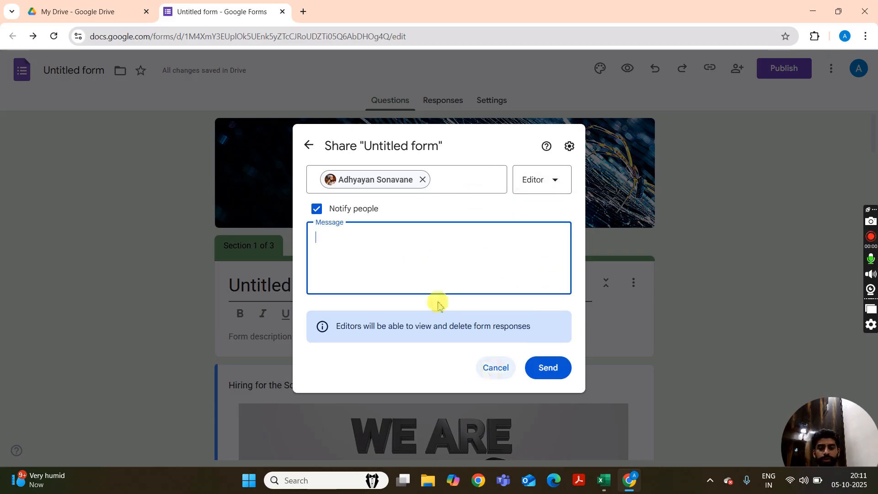
click(310, 146)
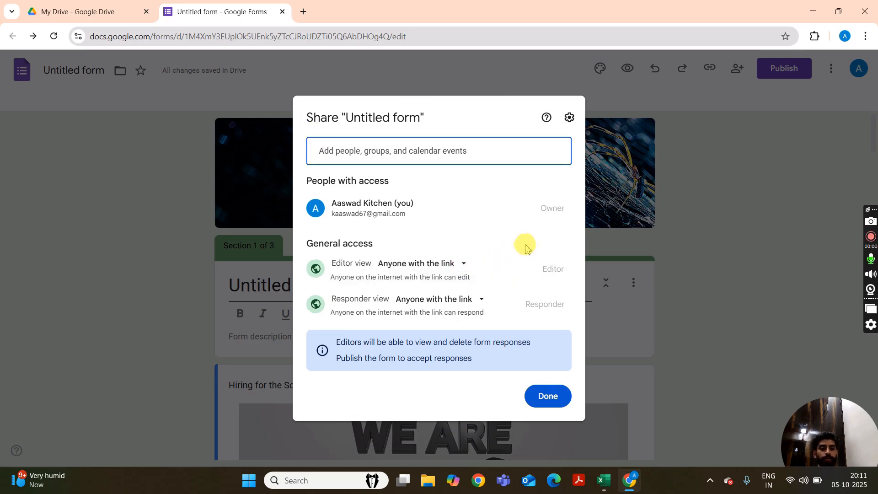
click(542, 401)
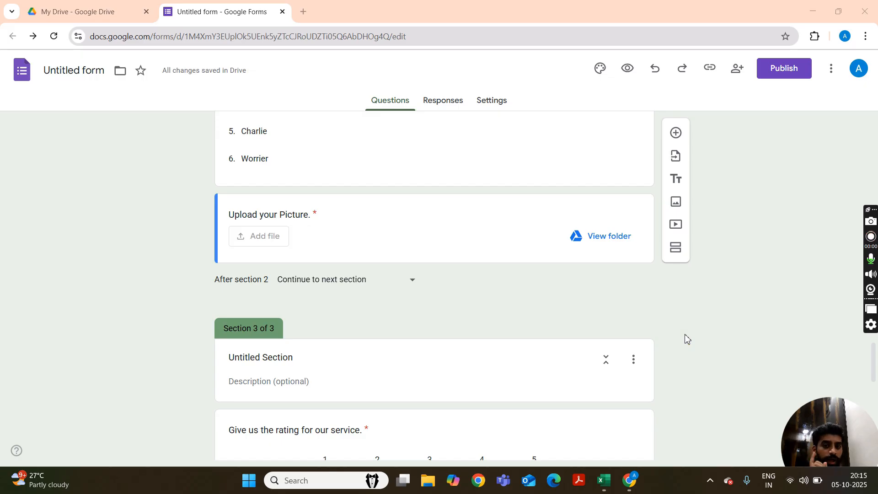
Try to get the Embed HTML code for the form and dismiss the dialog.
scroll(685, 338, down, 3)
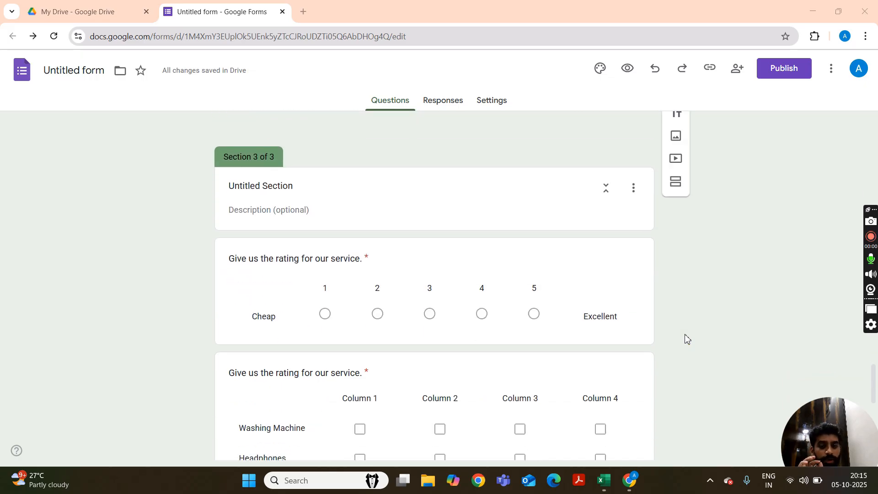
scroll(777, 352, up, 3)
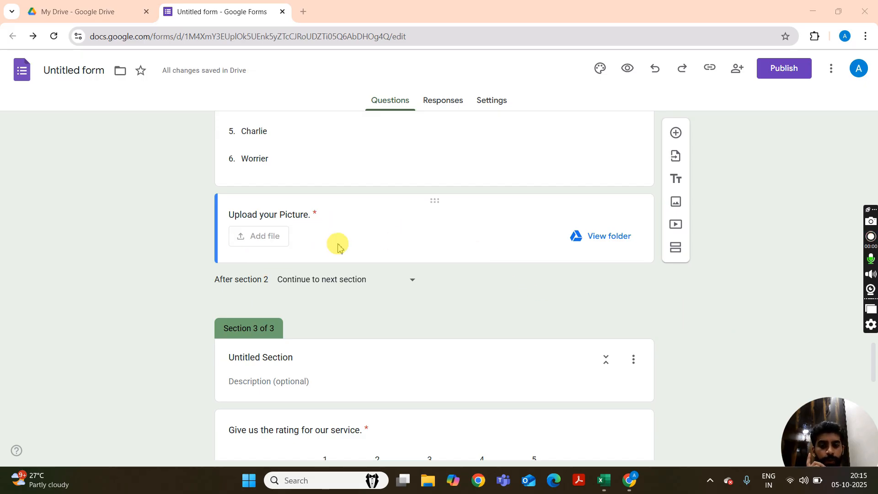
click(832, 68)
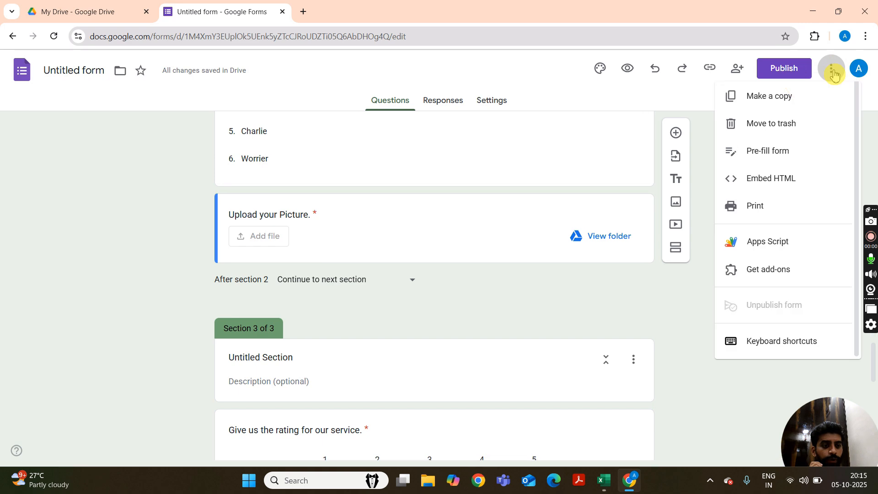
click(795, 185)
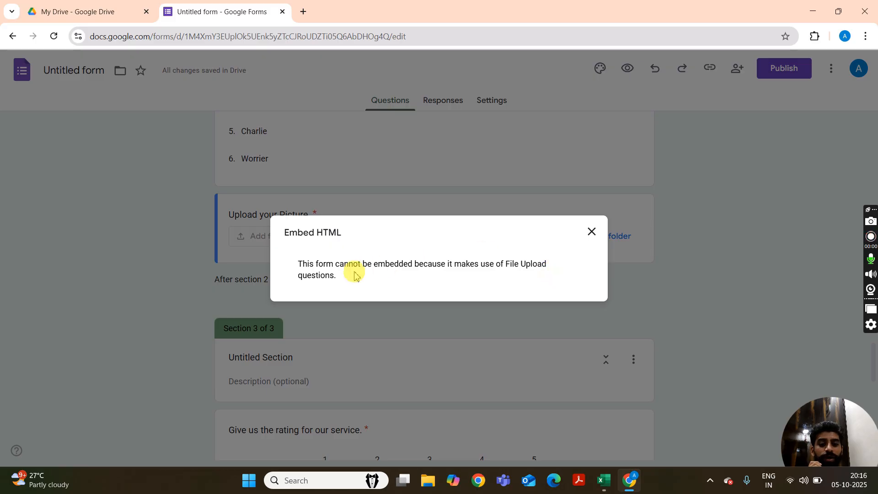
click(591, 231)
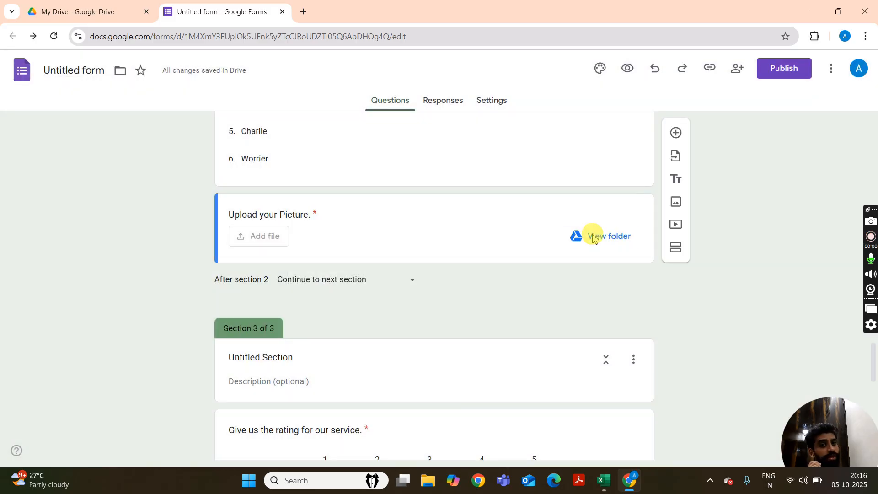
Delete the "Upload your Picture." file upload question from section 2.
click(510, 216)
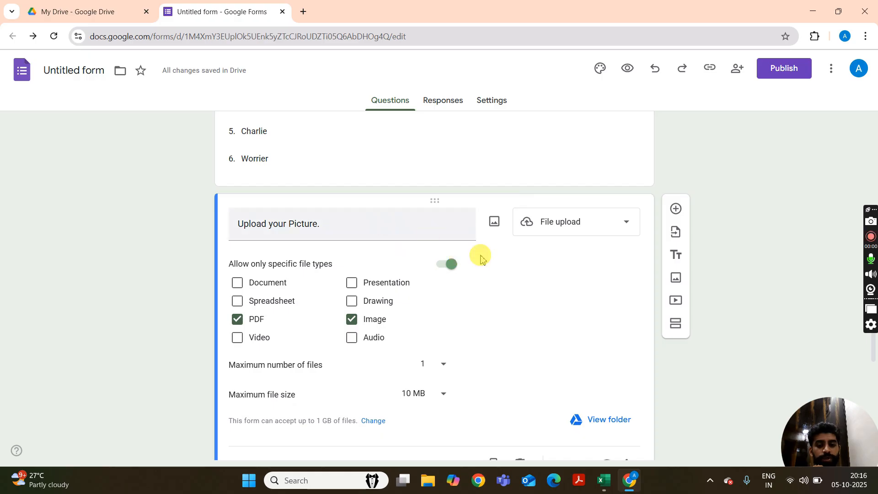
scroll(559, 328, down, 3)
click(520, 350)
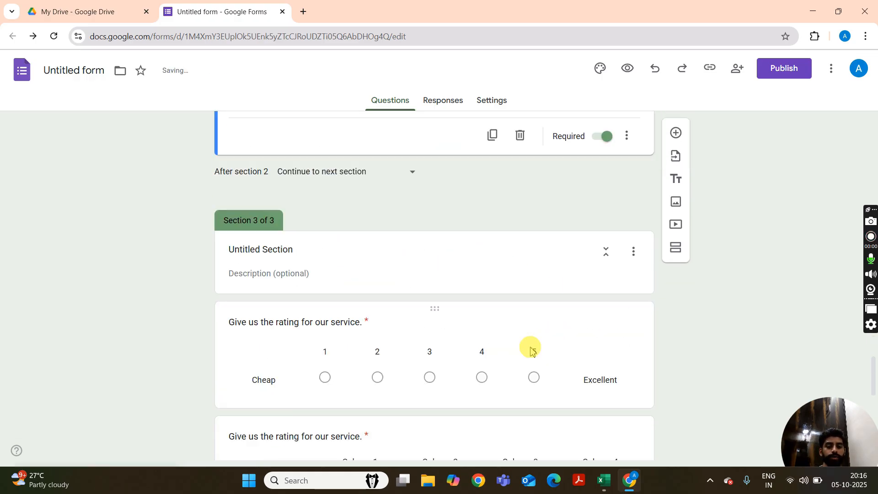
Examine the form's Embed HTML code with its width and height settings, and close it without copying.
click(831, 70)
click(789, 183)
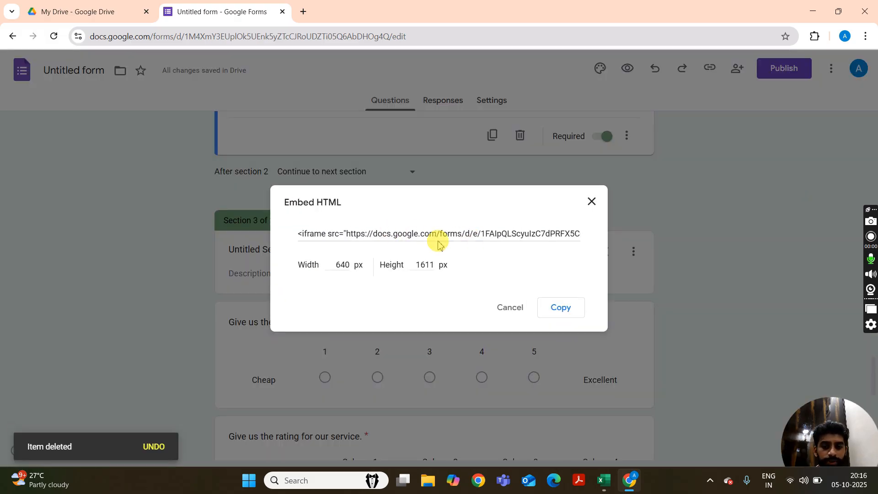
click(347, 269)
click(425, 270)
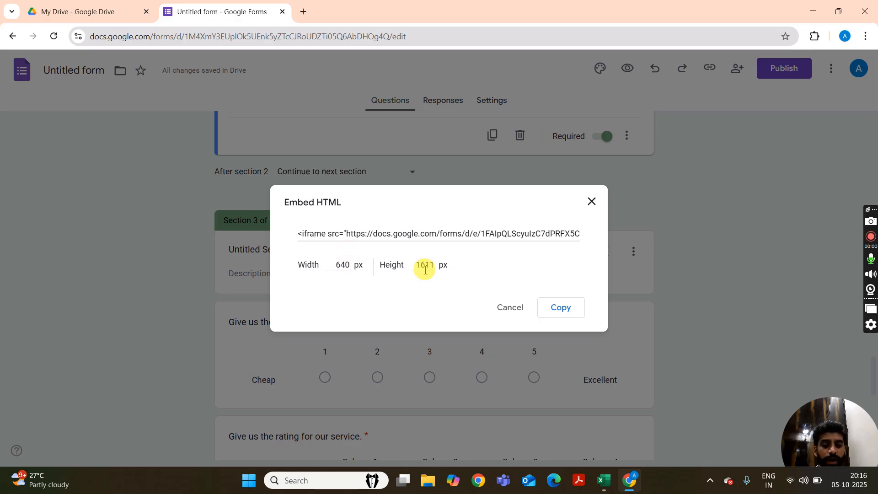
click(343, 267)
click(419, 267)
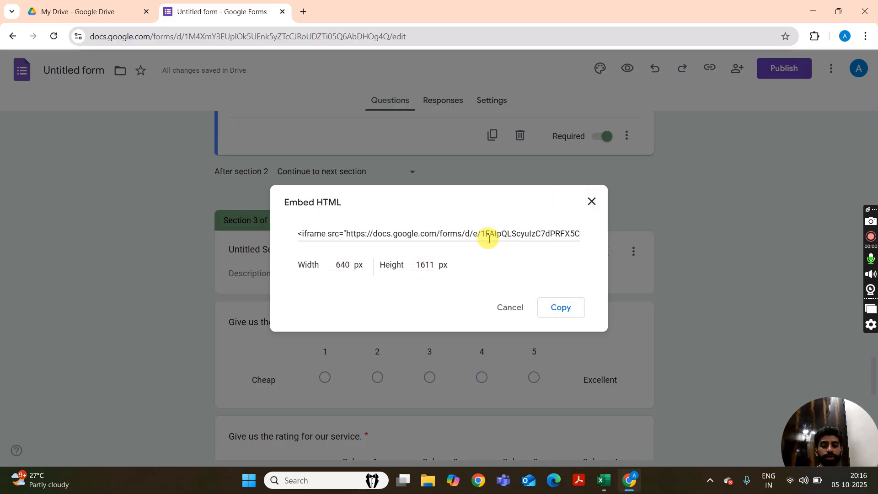
click(592, 201)
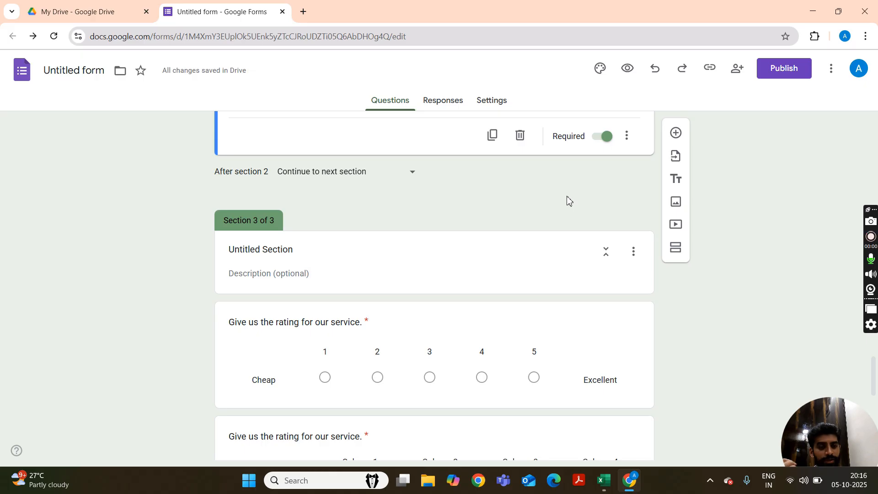
Turn off "Allow editors to change permissions and share" in the form's sharing settings.
click(727, 131)
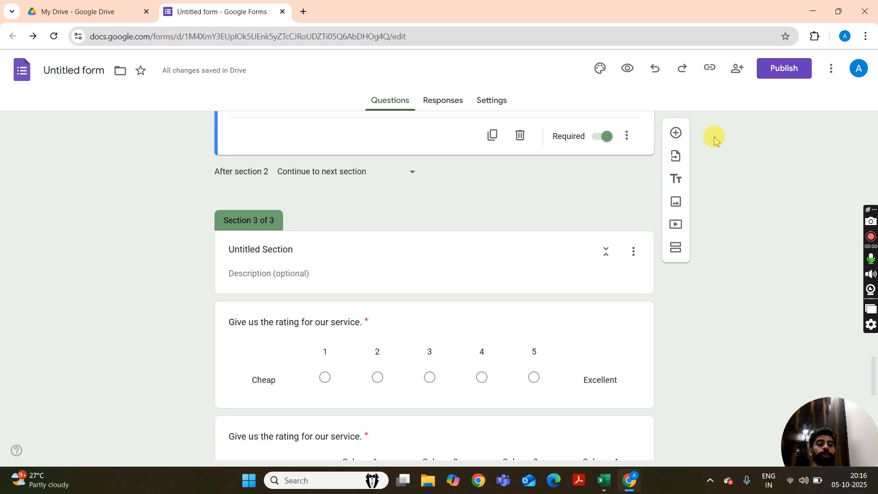
click(735, 76)
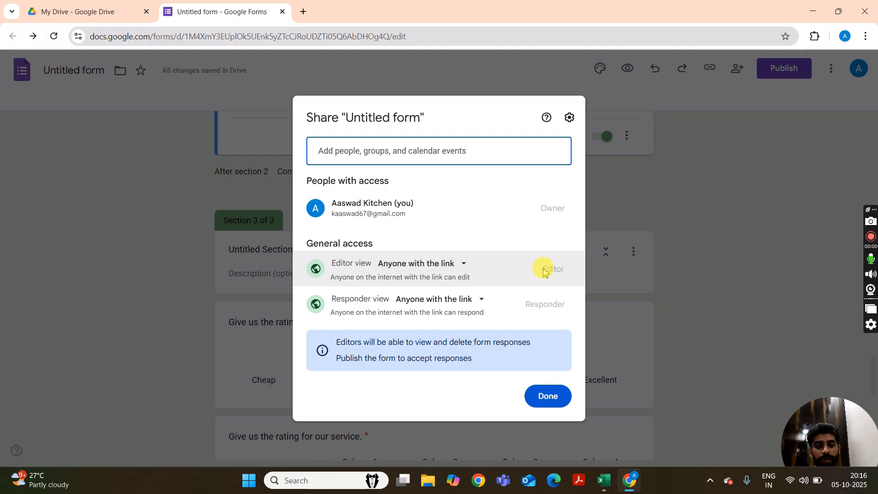
click(569, 118)
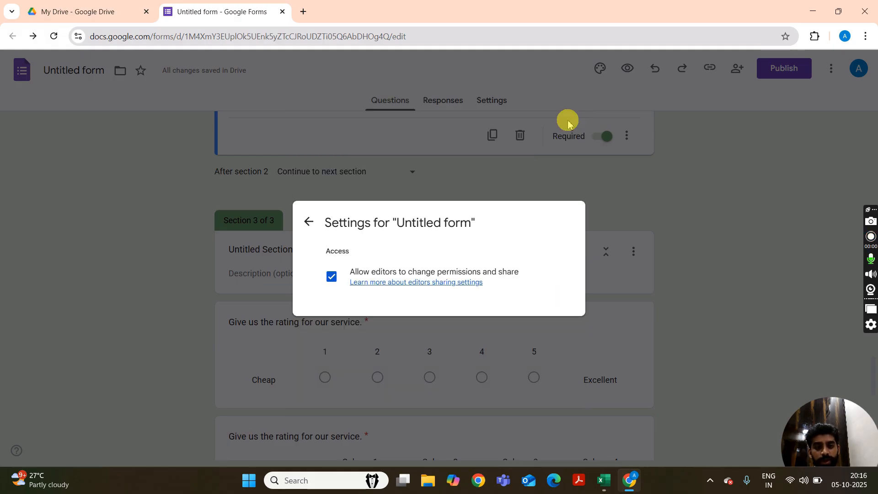
click(337, 284)
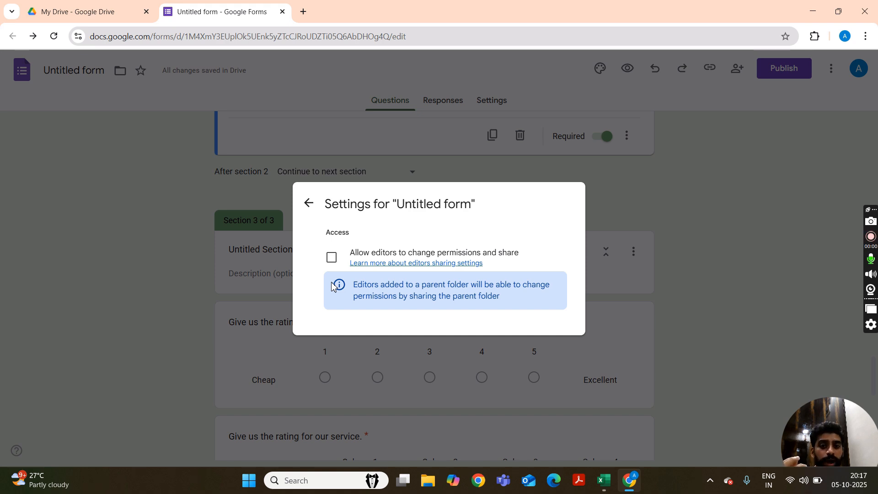
click(333, 285)
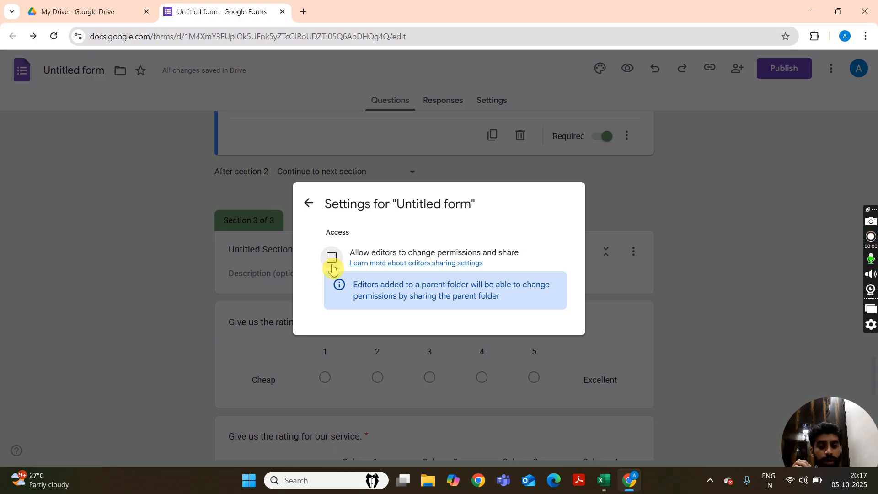
click(310, 204)
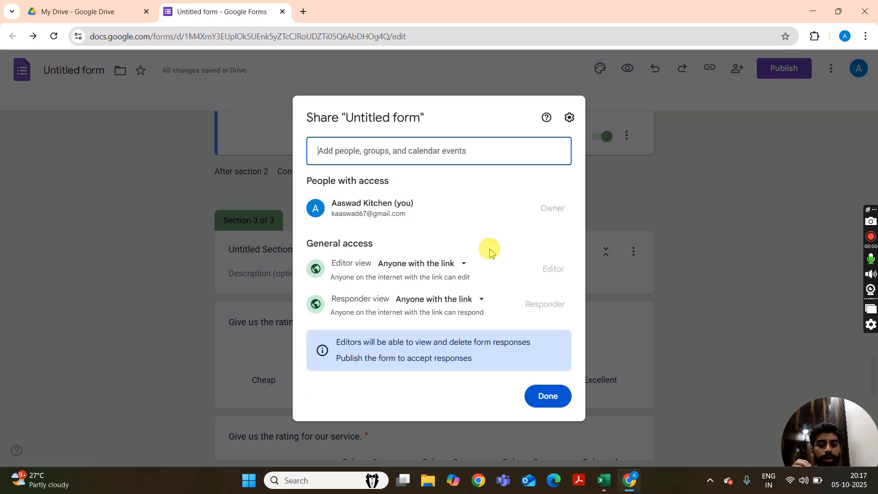
Check the suggested people to share with, close the sharing dialog, and start copying the form's responder link.
click(447, 150)
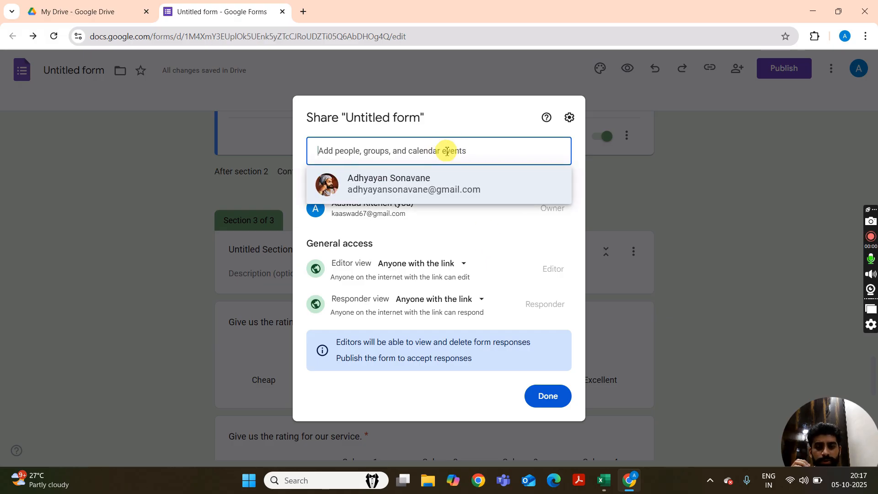
click(477, 234)
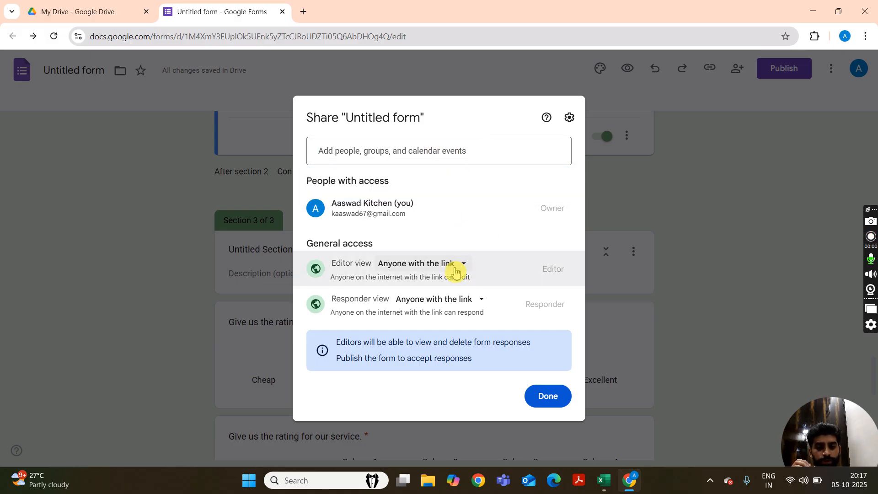
click(648, 194)
click(709, 68)
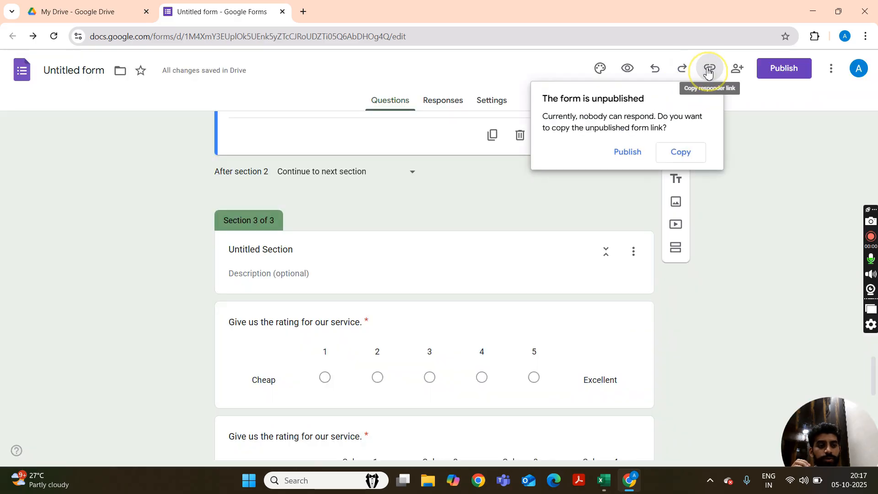